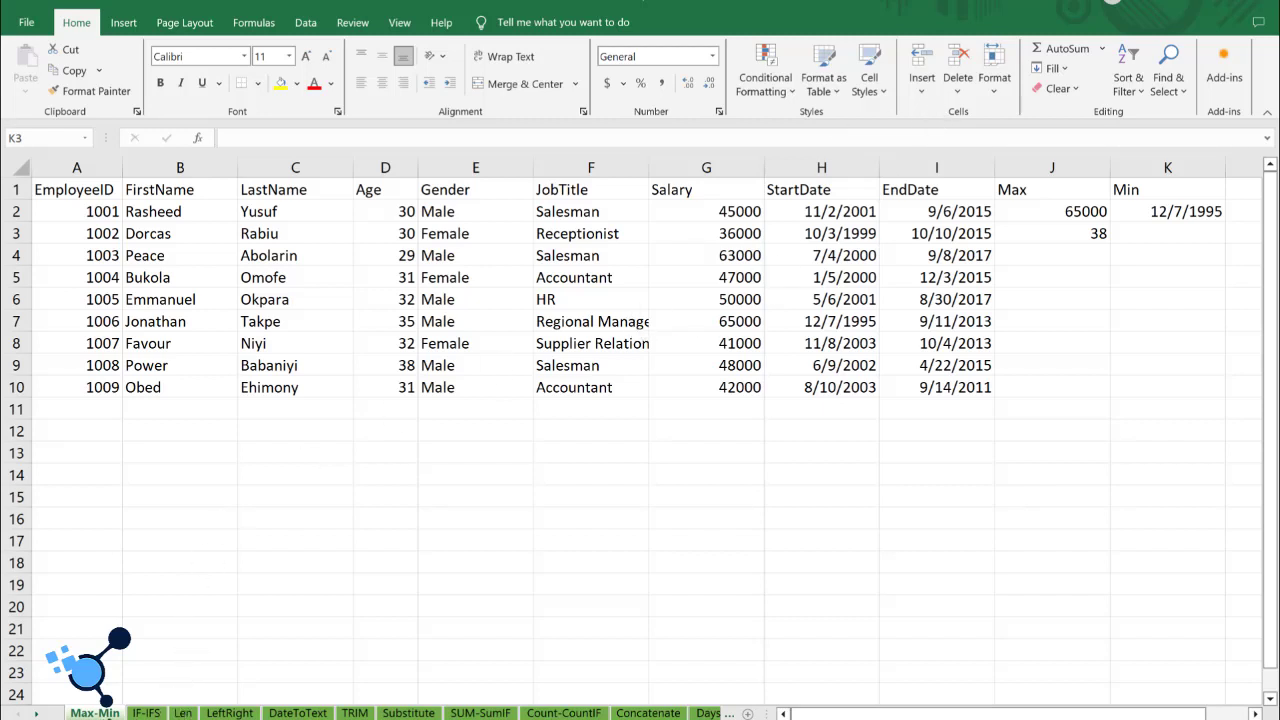
- Switch to the IF-IFS worksheet
click(147, 714)
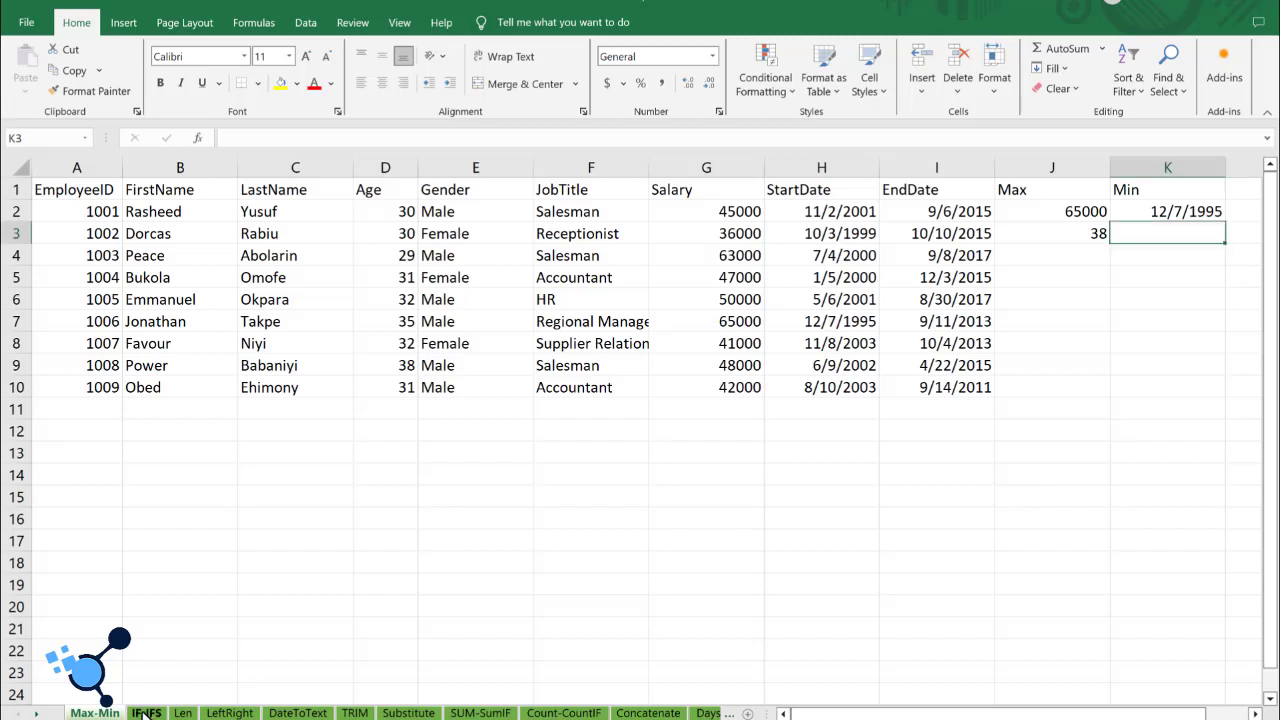
click(147, 714)
click(276, 538)
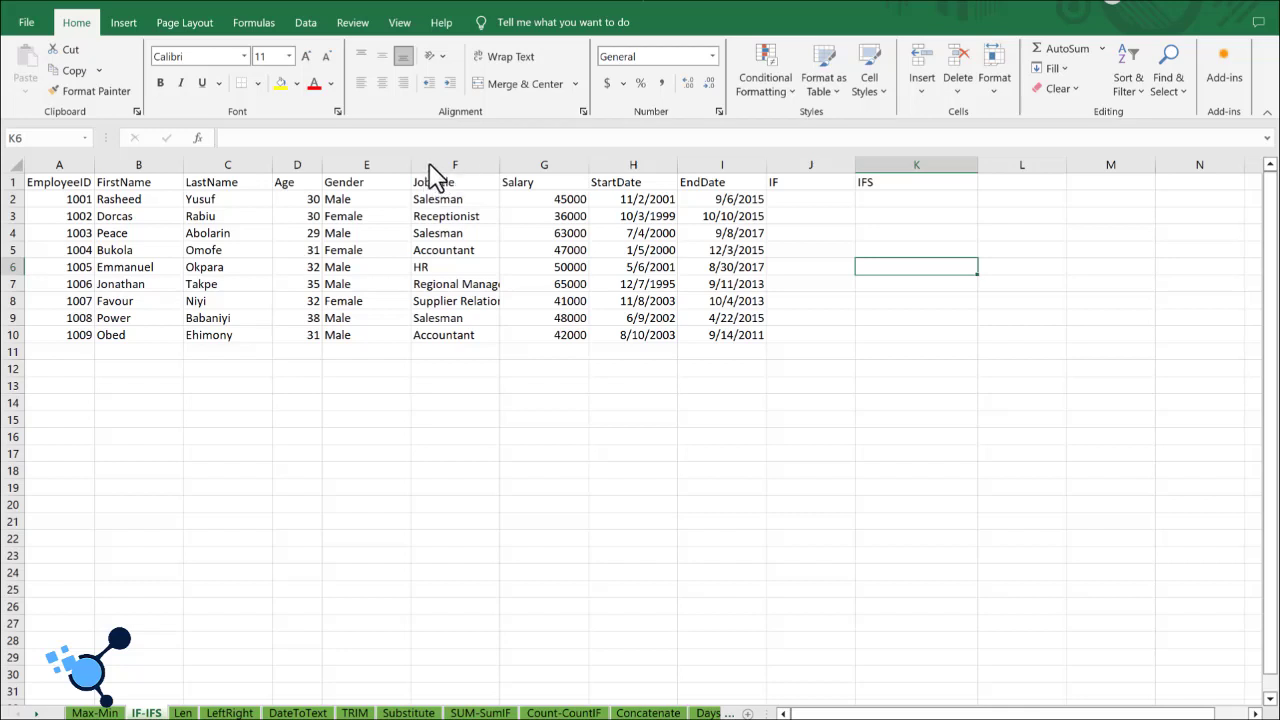
click(430, 165)
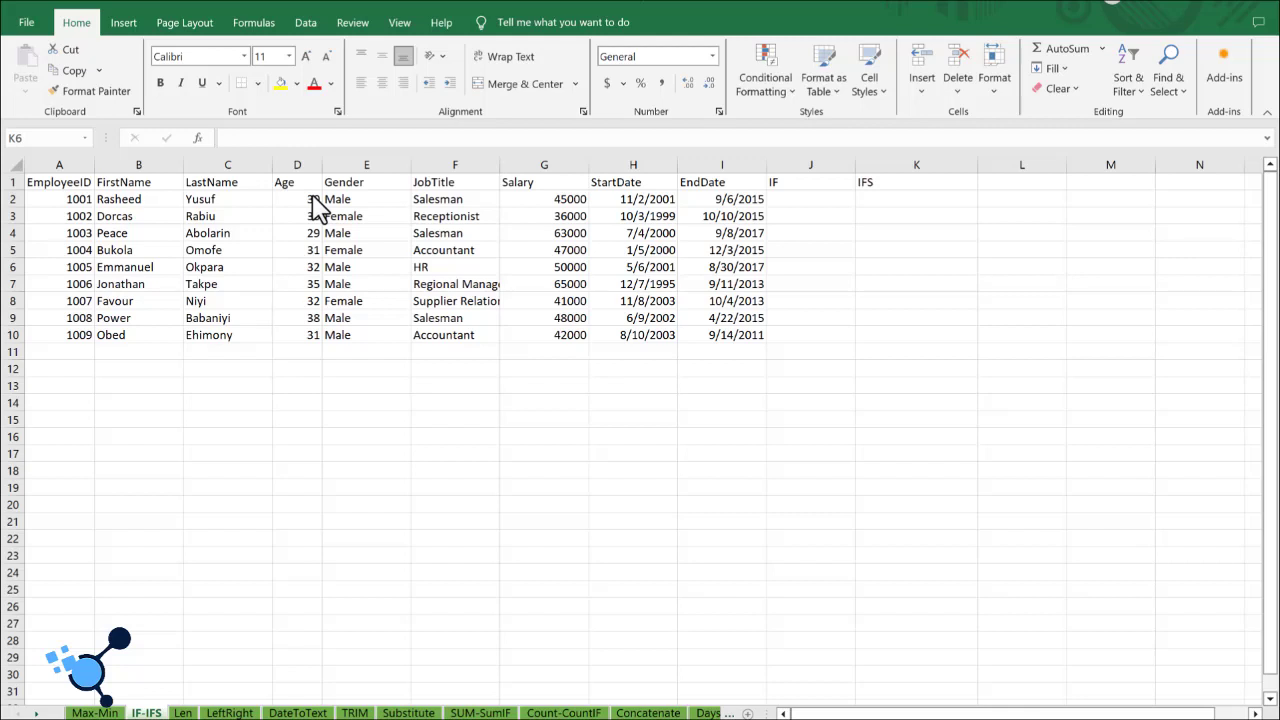
- Start an IF formula in J2 that tests whether the ages in D2:D10 are greater than 30
click(789, 200)
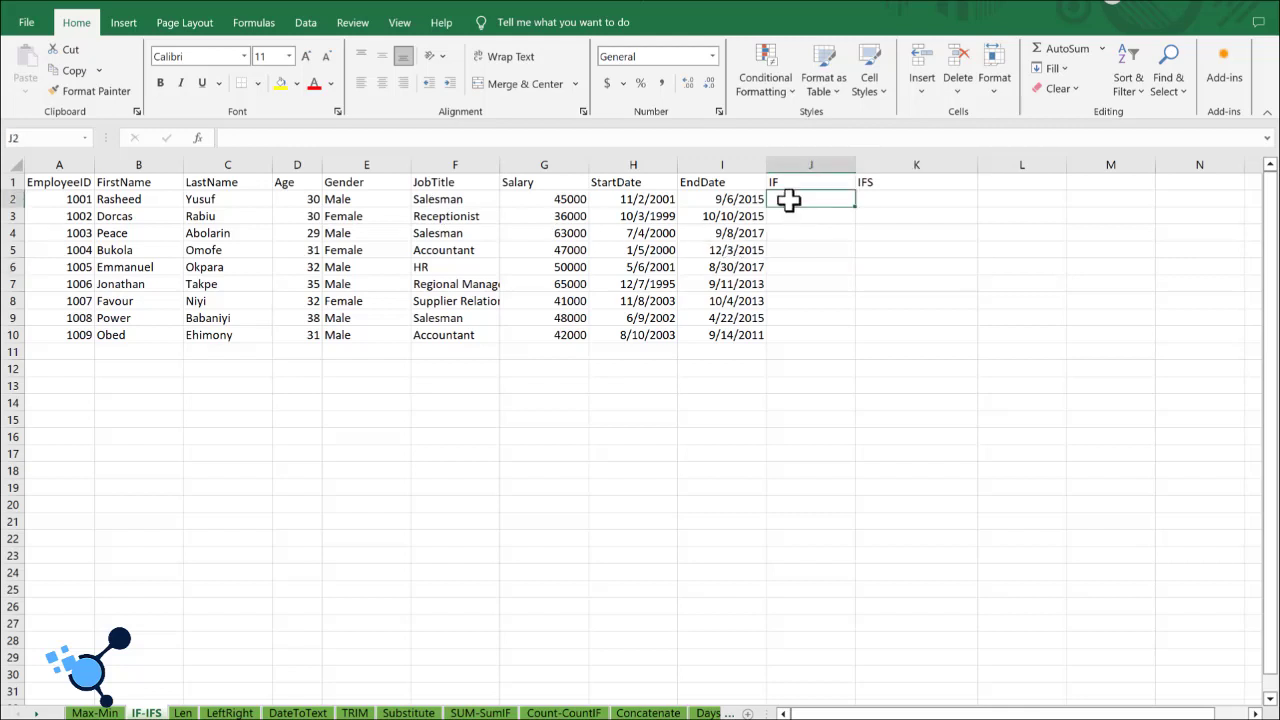
text(=IF)
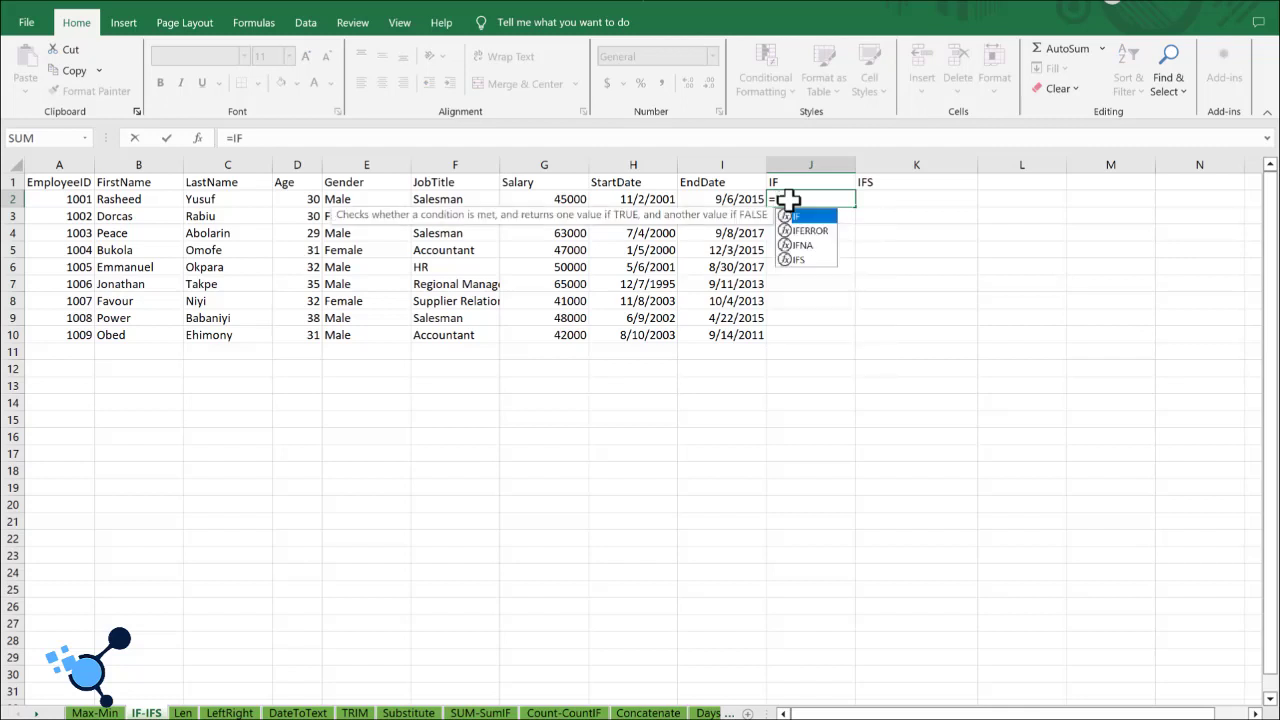
text(()
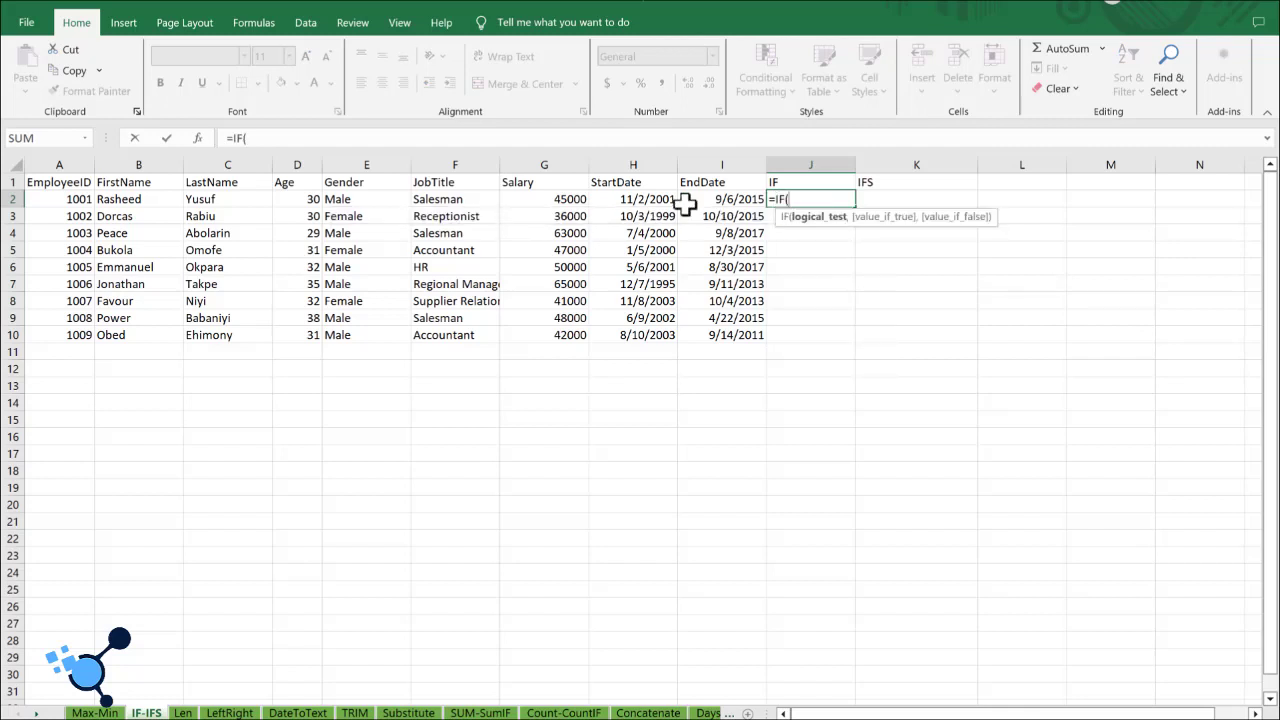
click(311, 200)
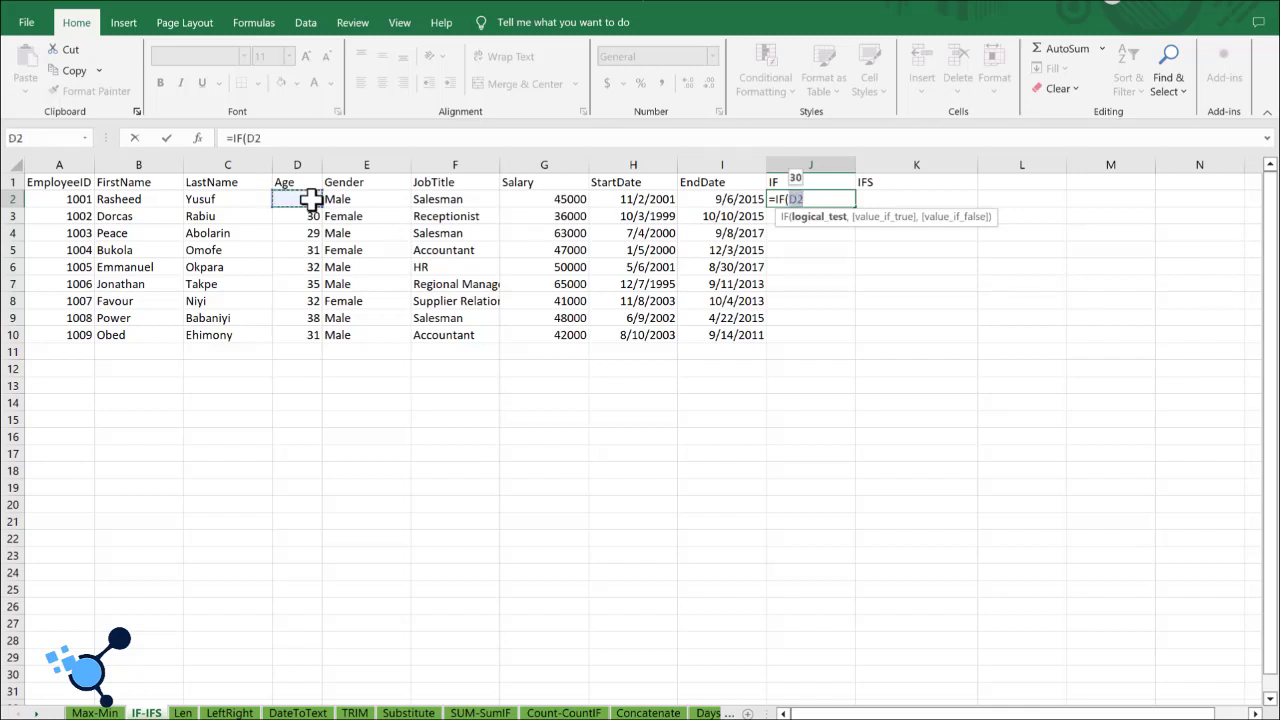
key(ctrl+shift+Down)
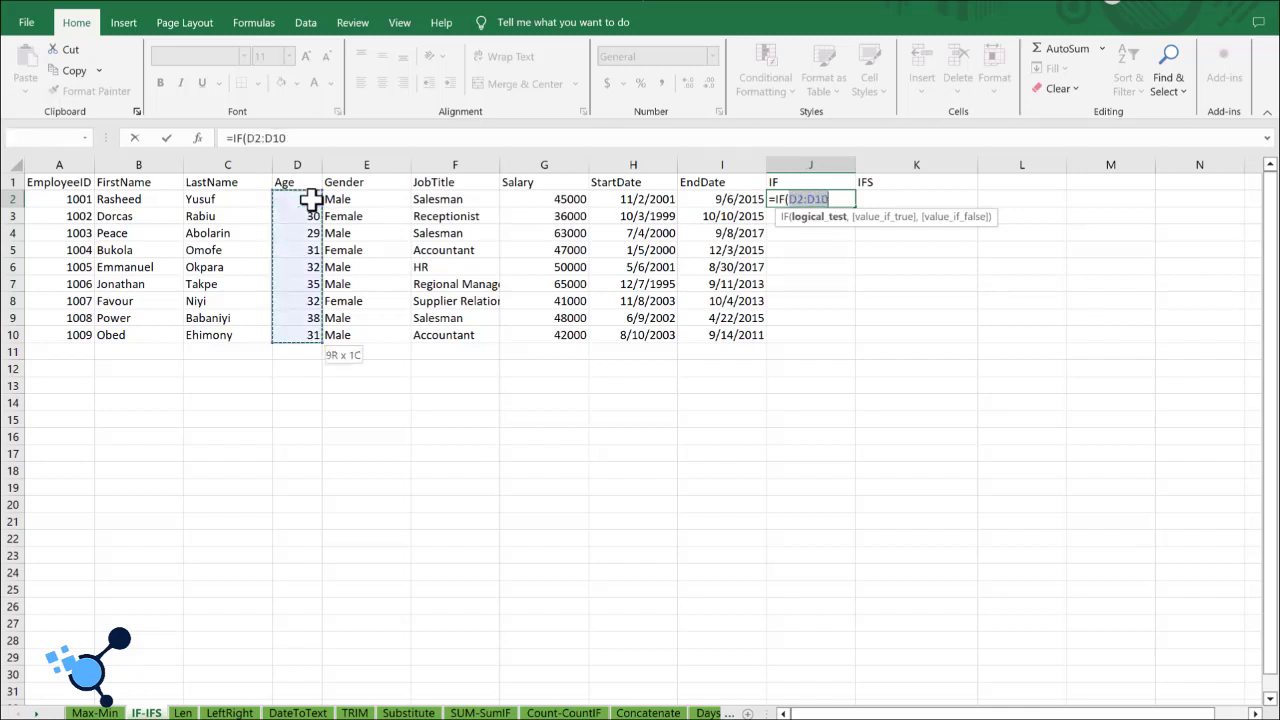
click(840, 200)
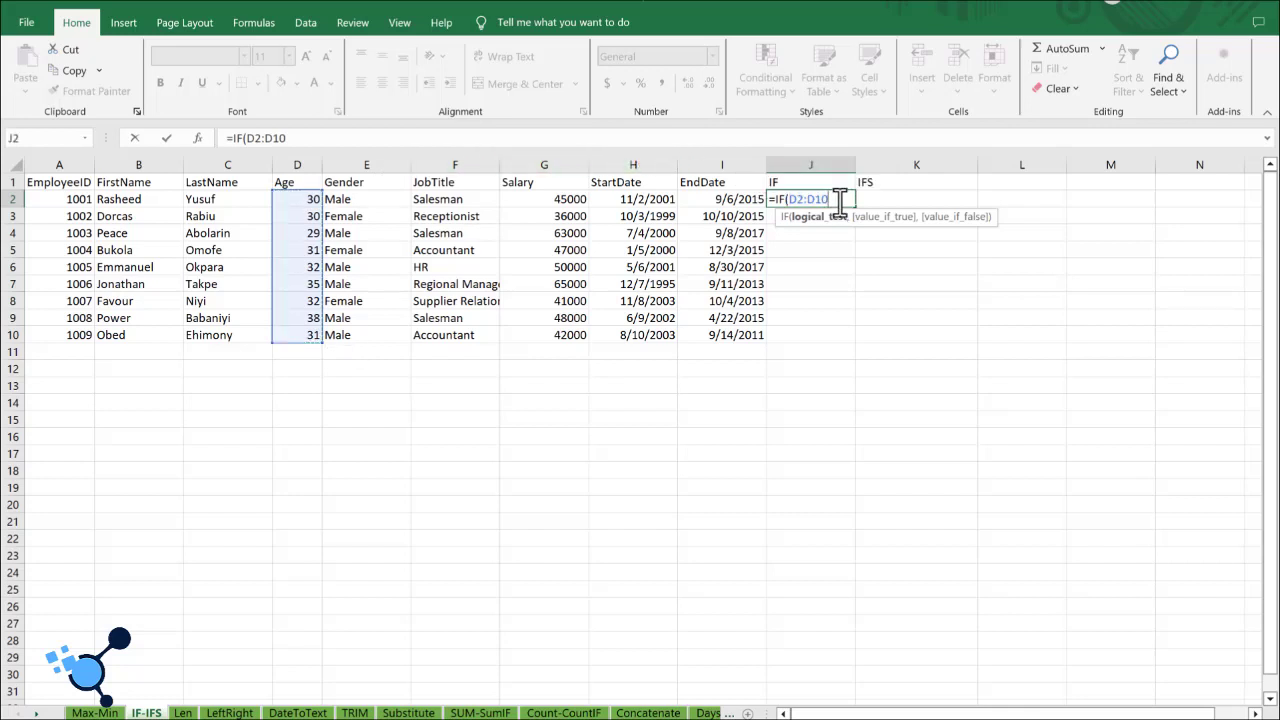
text(>30)
text(,)
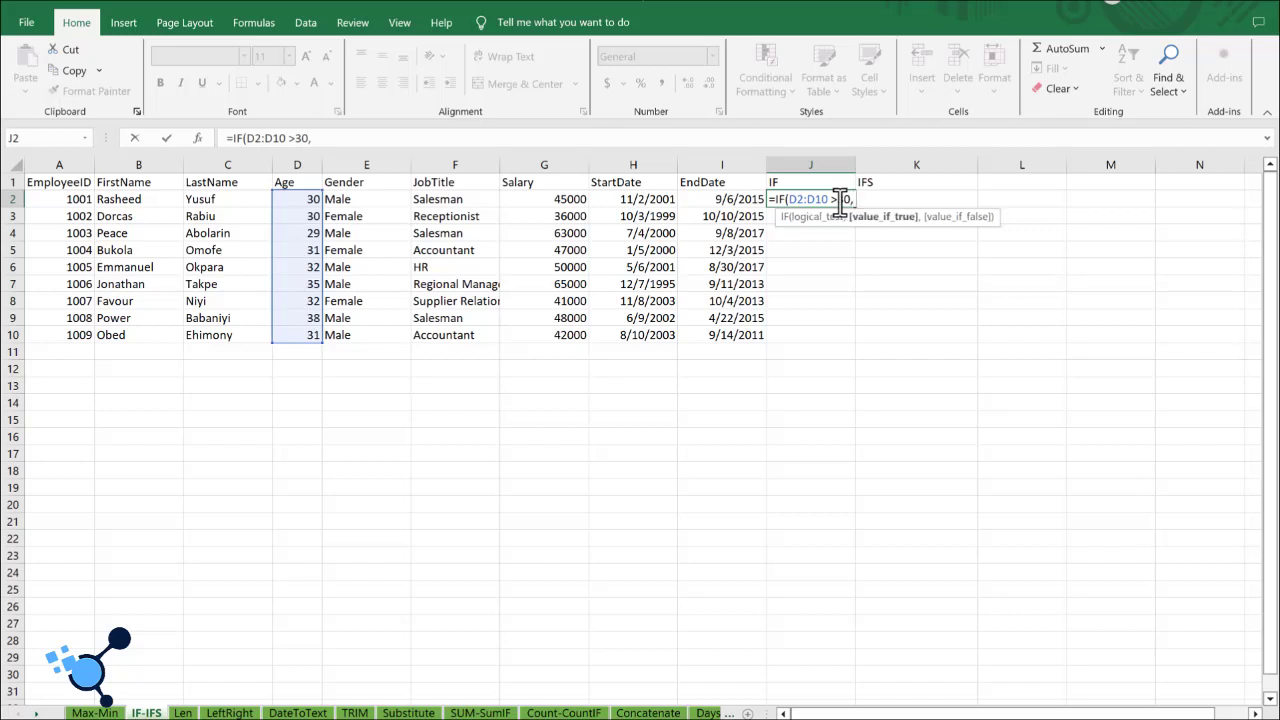
- Complete the IF formula in J2 with "OLD" as the true result and "YOUNG" as the false result
text( ")
text(")
text(OLD)
text(,)
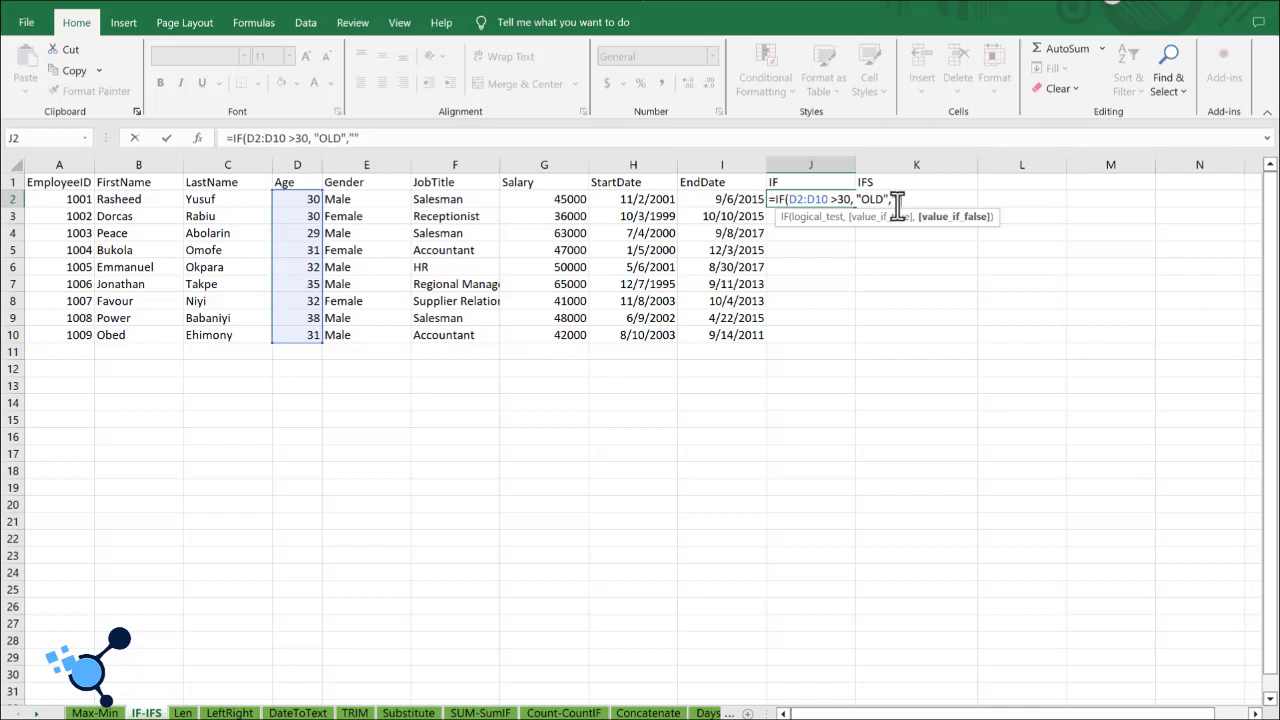
text(y)
key(BackSpace)
text(YOUNG"))
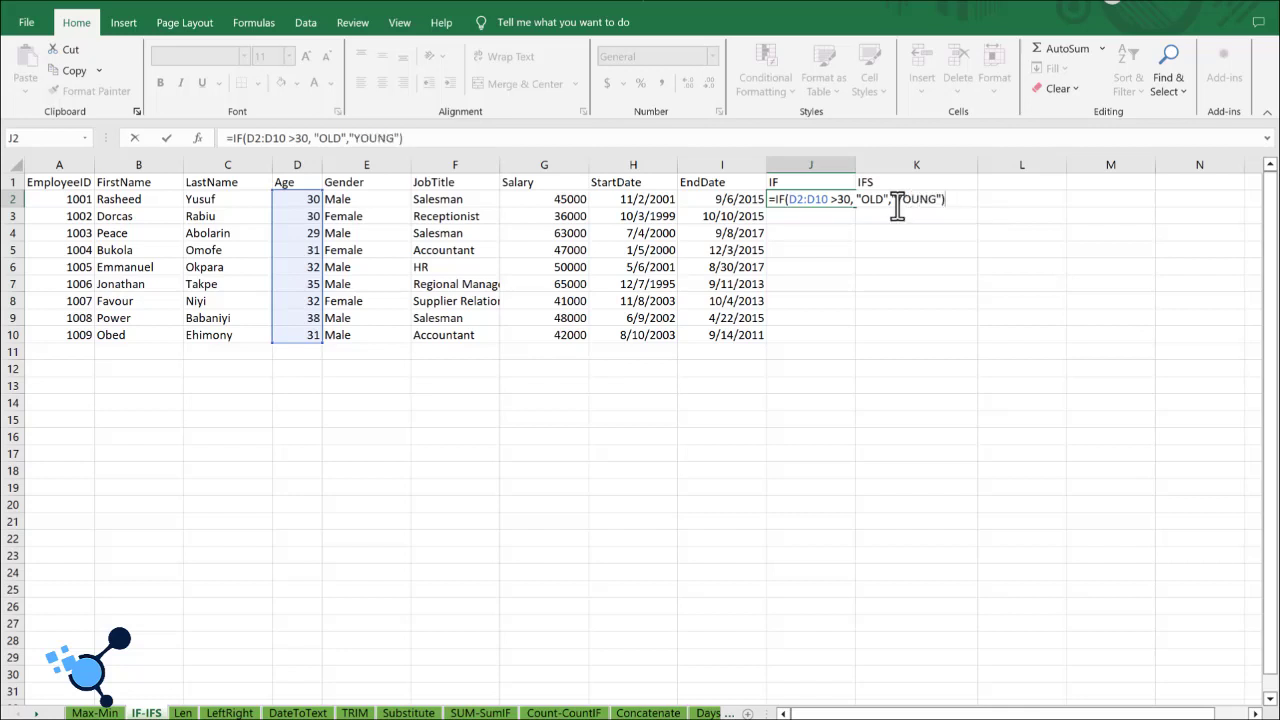
key(Return)
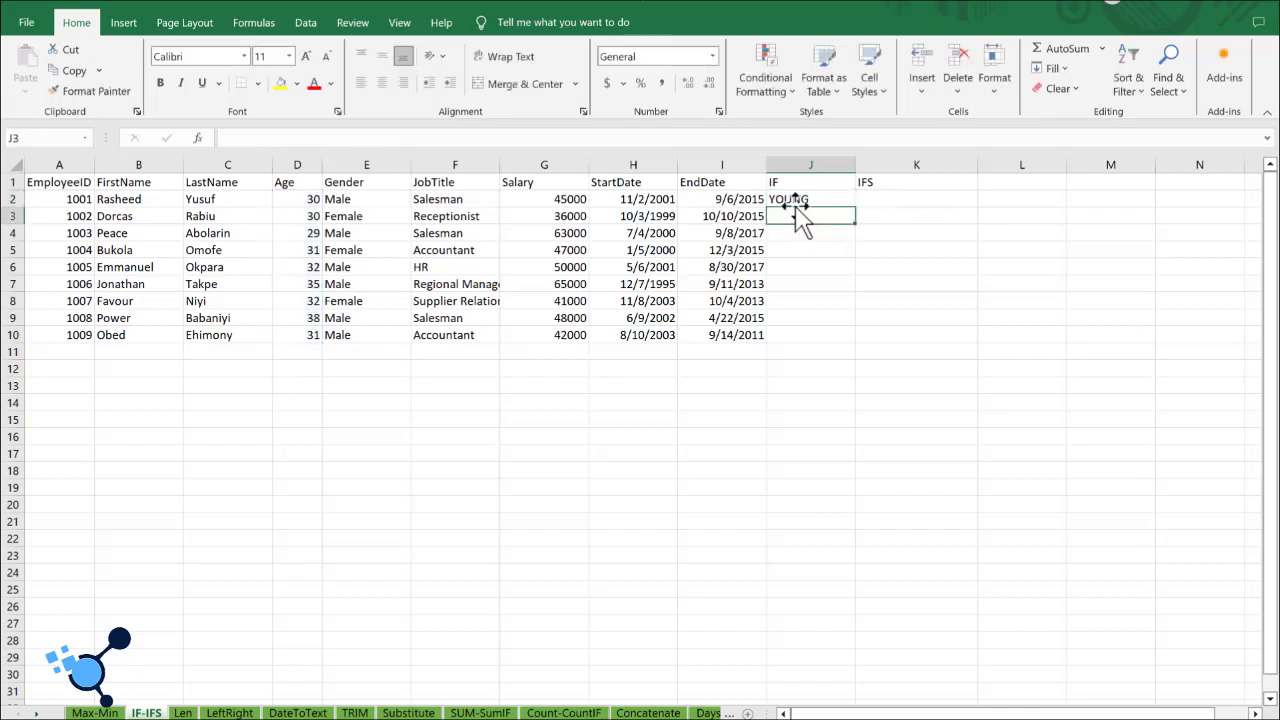
- Undo the latest changes in the IF column to bring back the earlier formulas in J3:J10
click(790, 200)
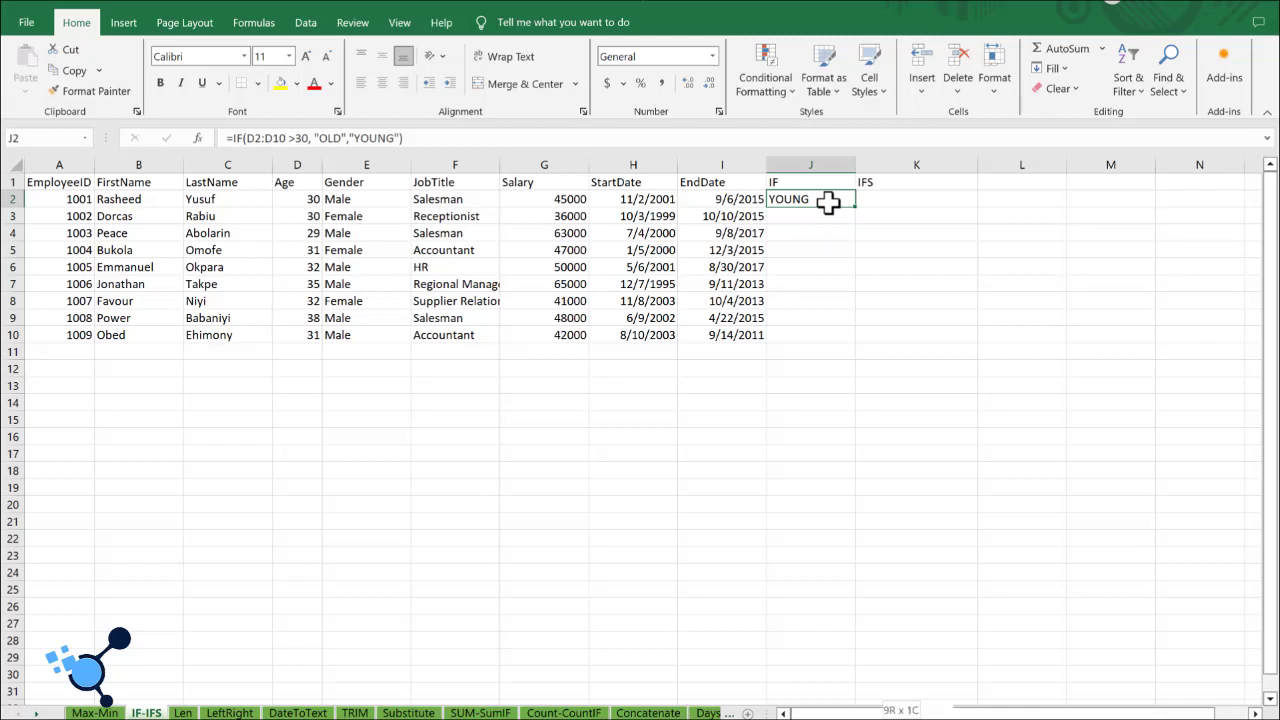
key(ctrl+shift+Down)
scroll(846, 326, down, 9)
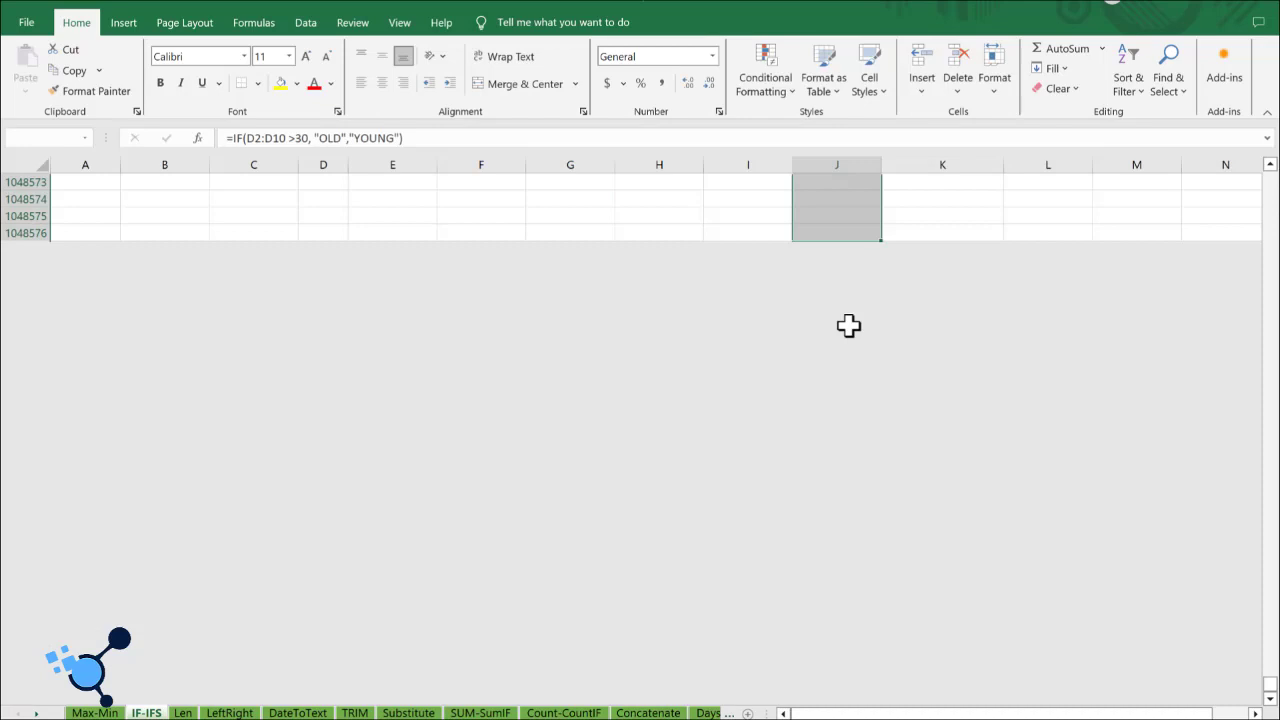
key(ctrl+z)
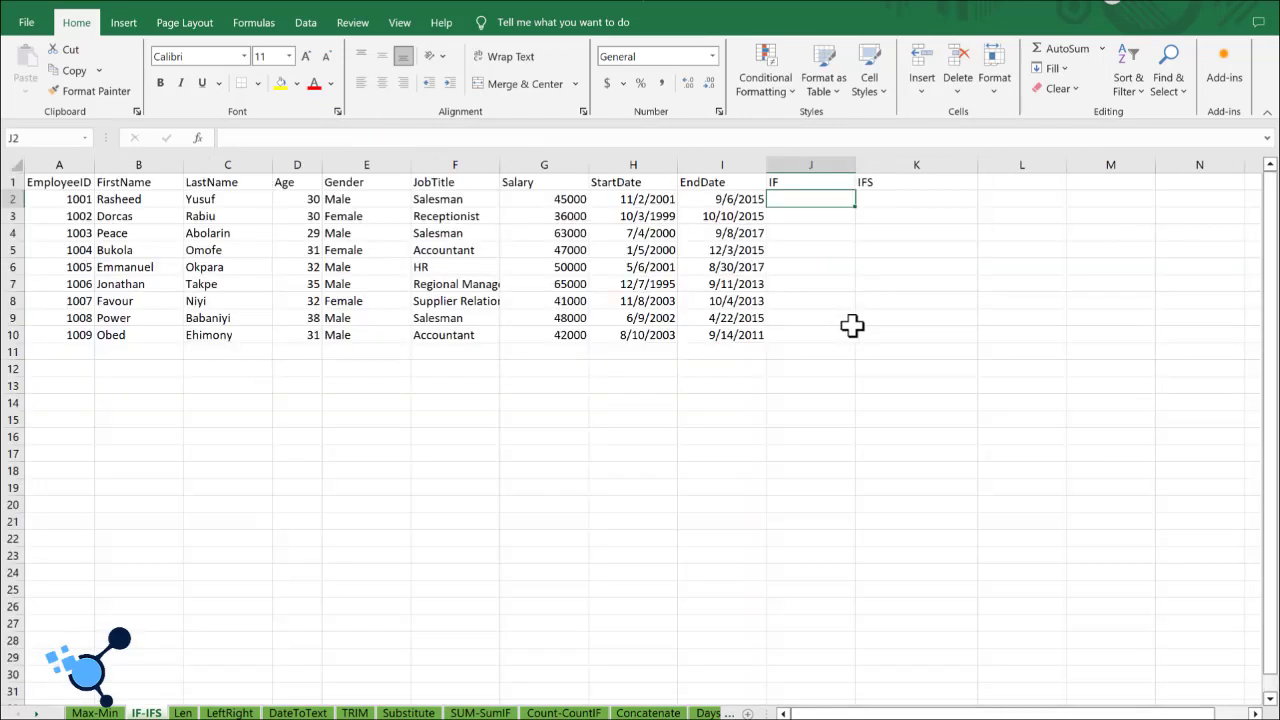
click(817, 213)
click(816, 196)
key(ctrl+z)
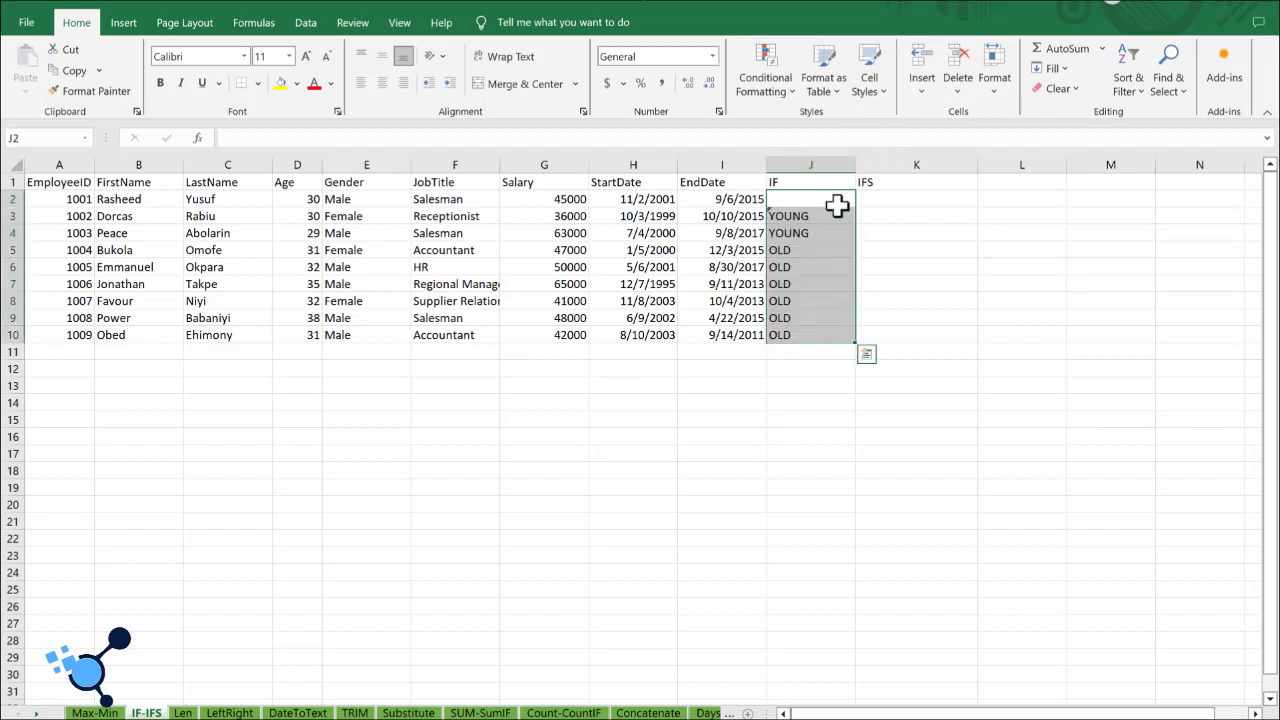
- Copy the IF formula from J3 into J2 and clear the copy marking
click(880, 310)
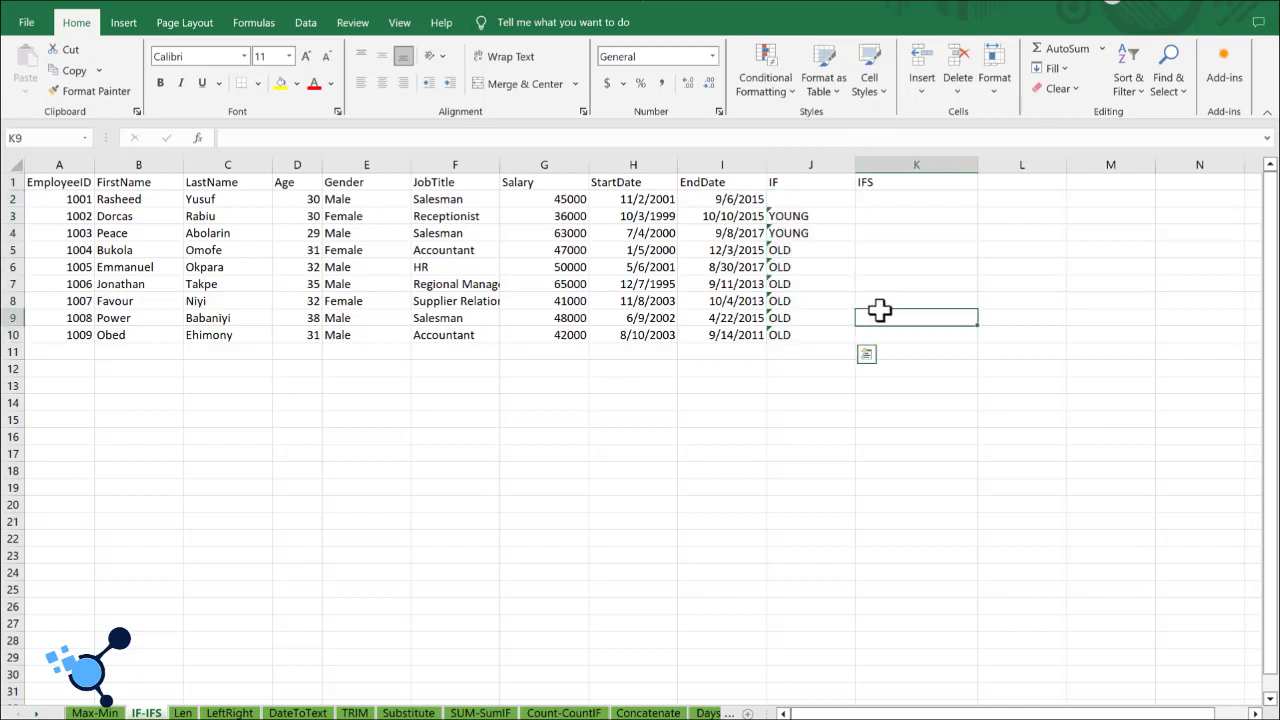
click(778, 216)
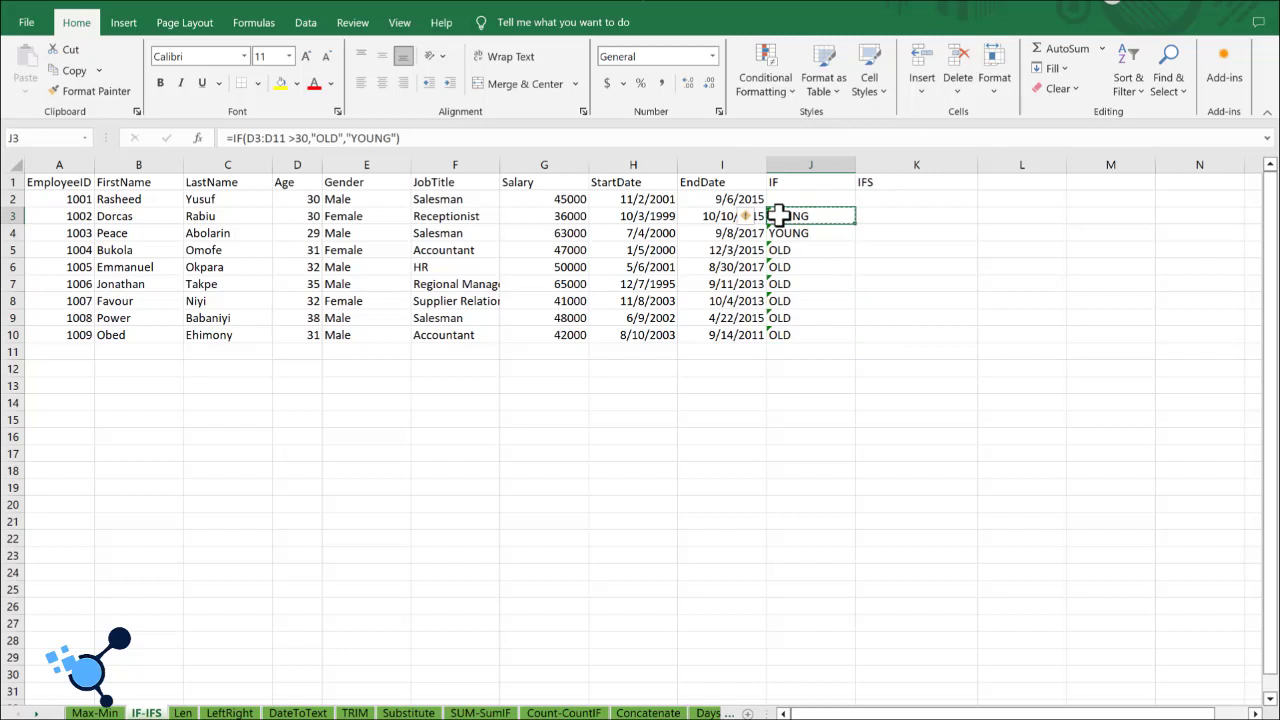
click(786, 199)
key(ctrl+v)
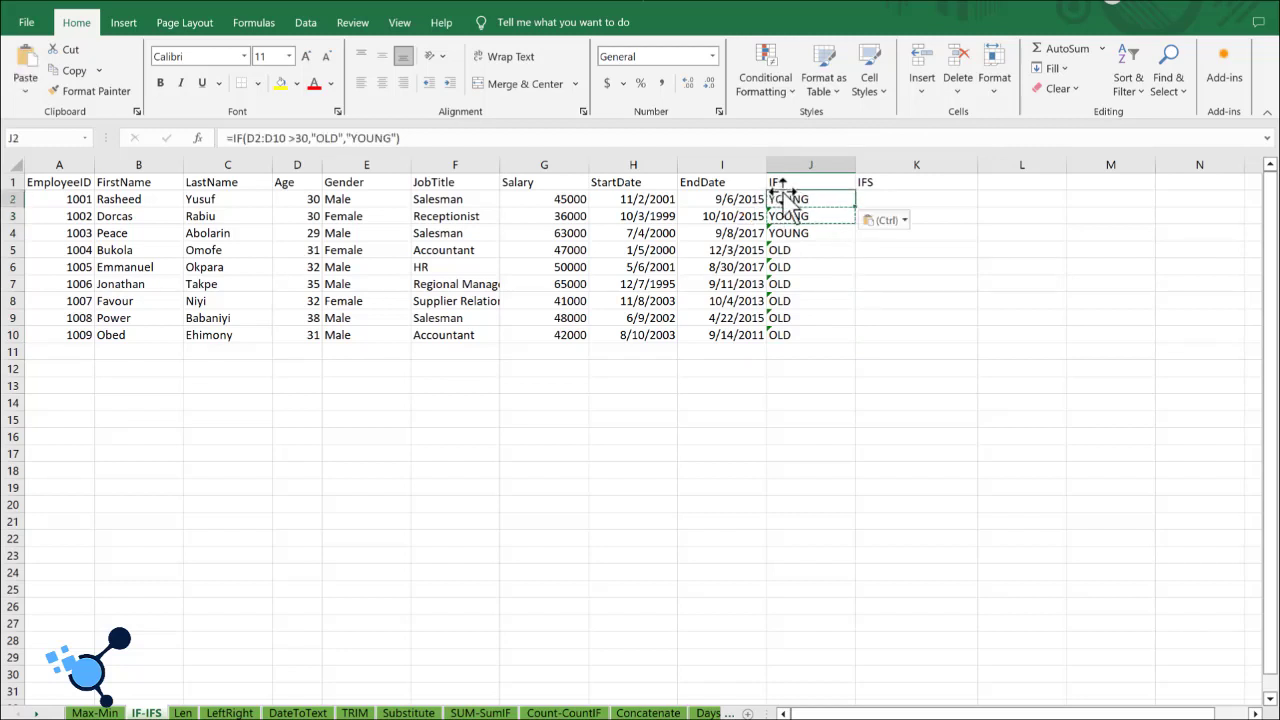
click(910, 261)
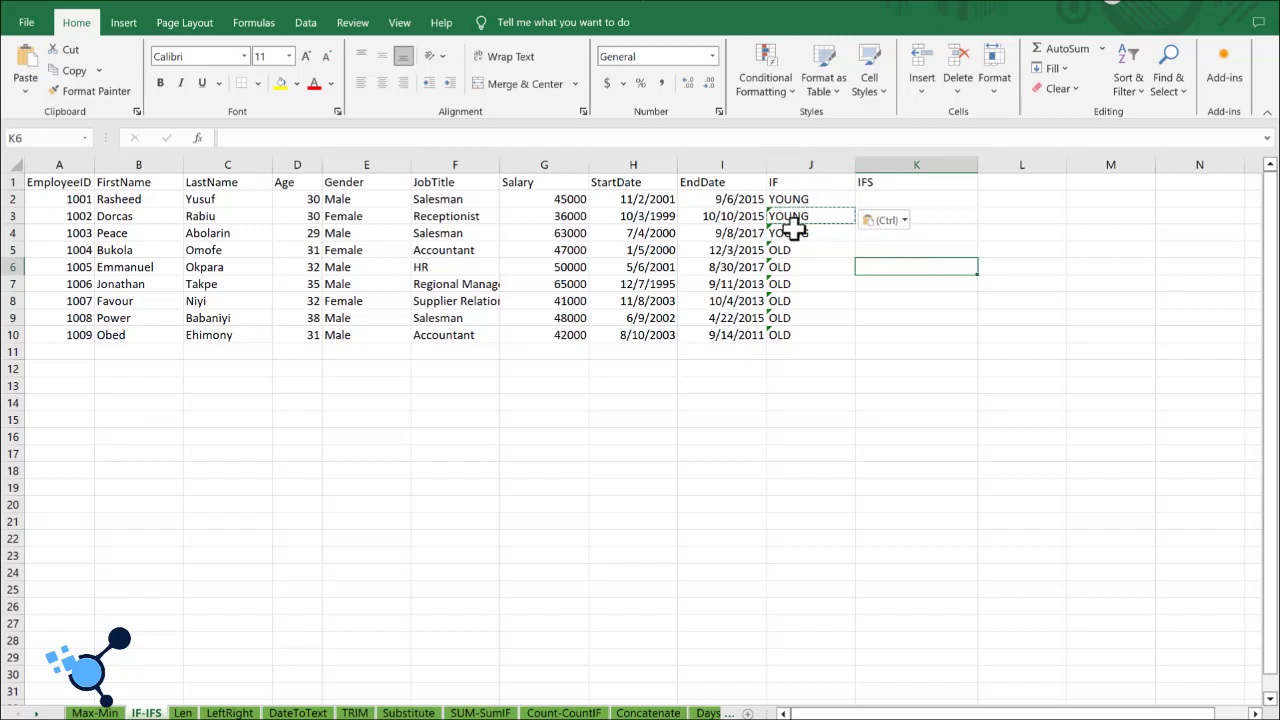
click(871, 319)
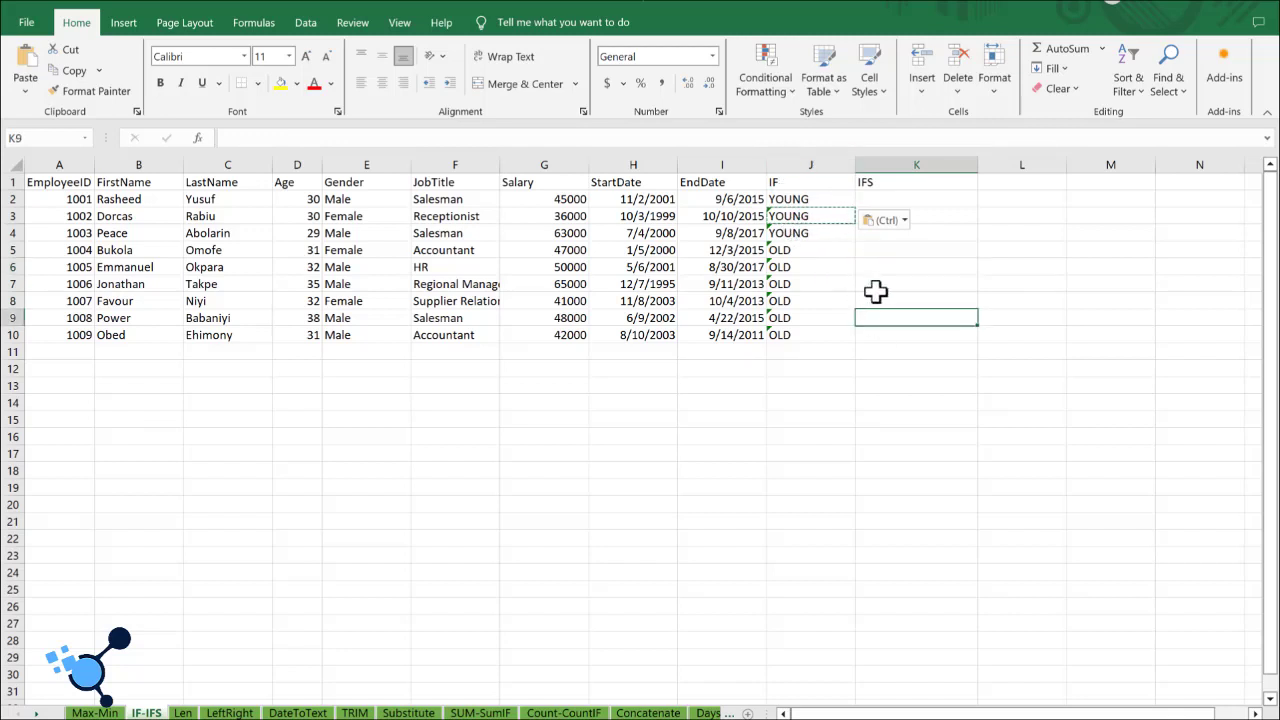
key(Escape)
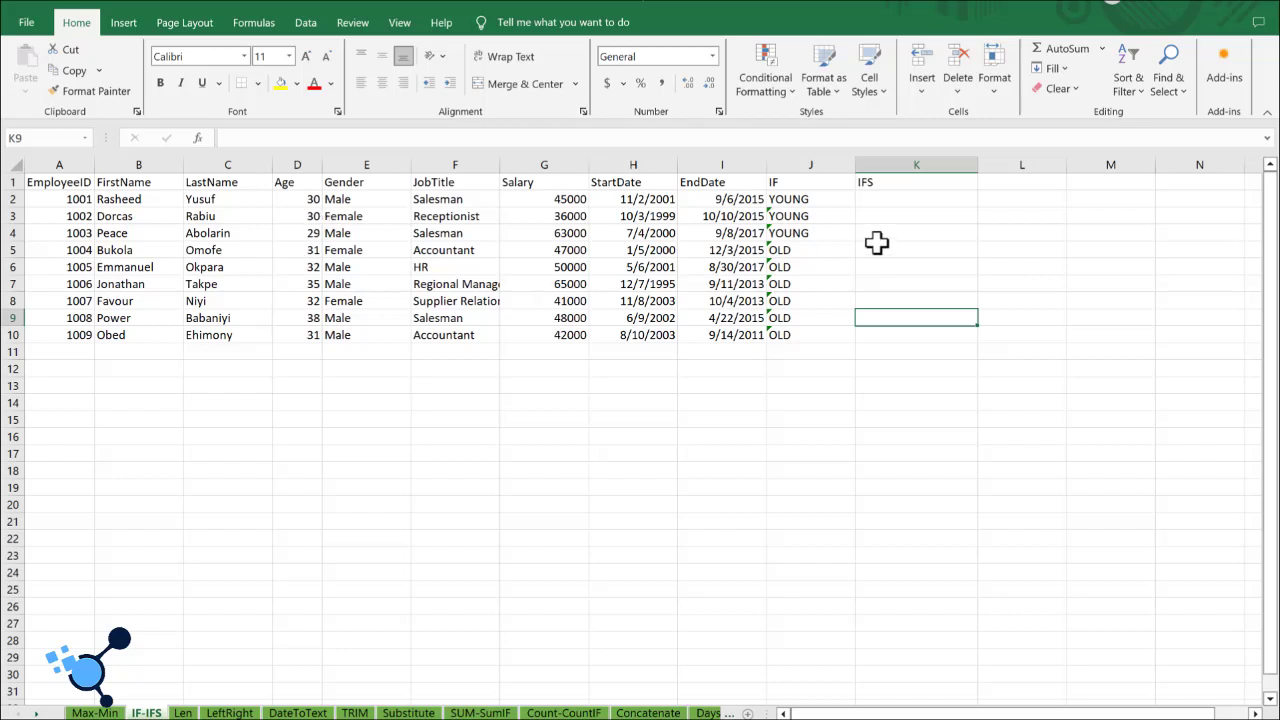
- Start an IFS formula in K2 with the job titles F2:F10 as the range of the first logical test
click(868, 202)
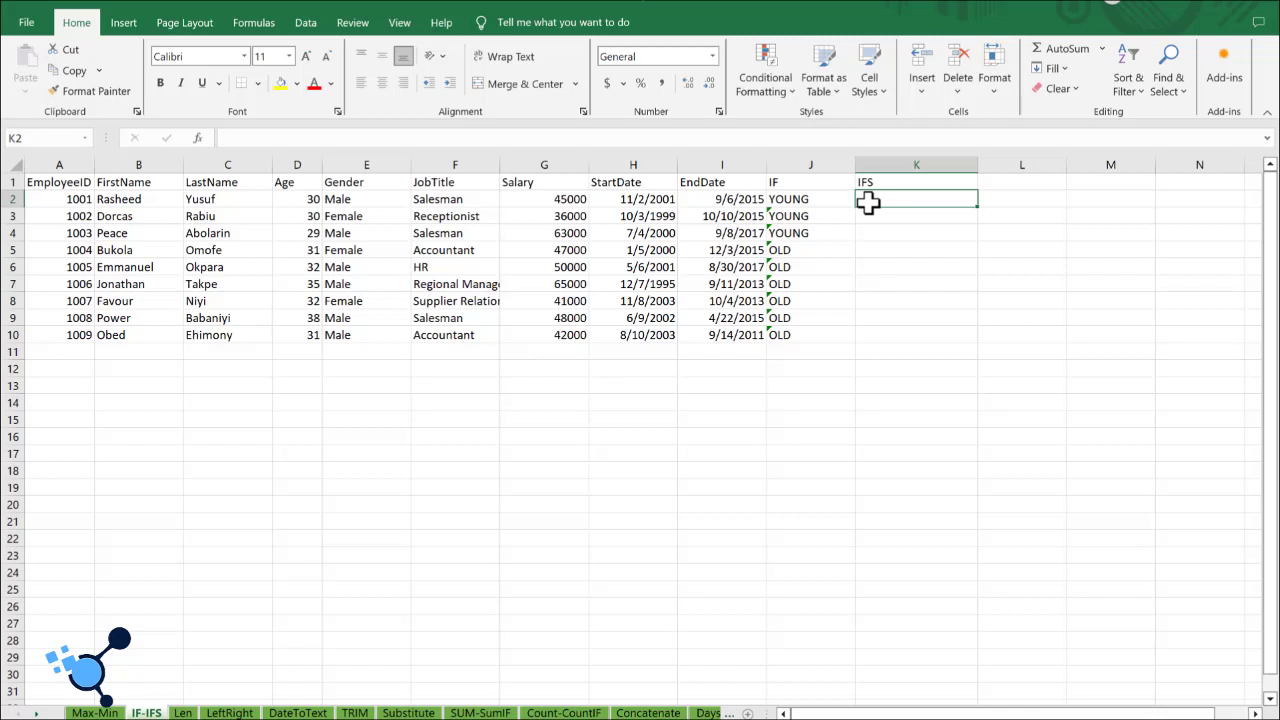
text(=)
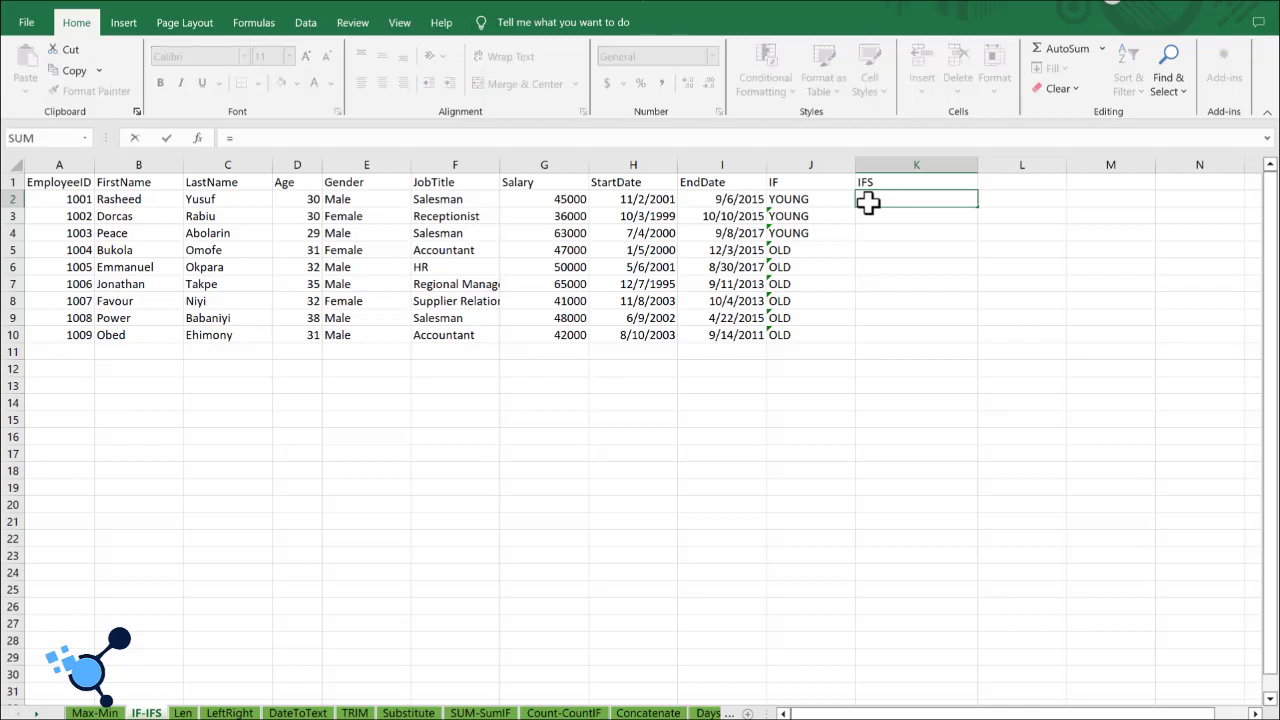
text(IFS)
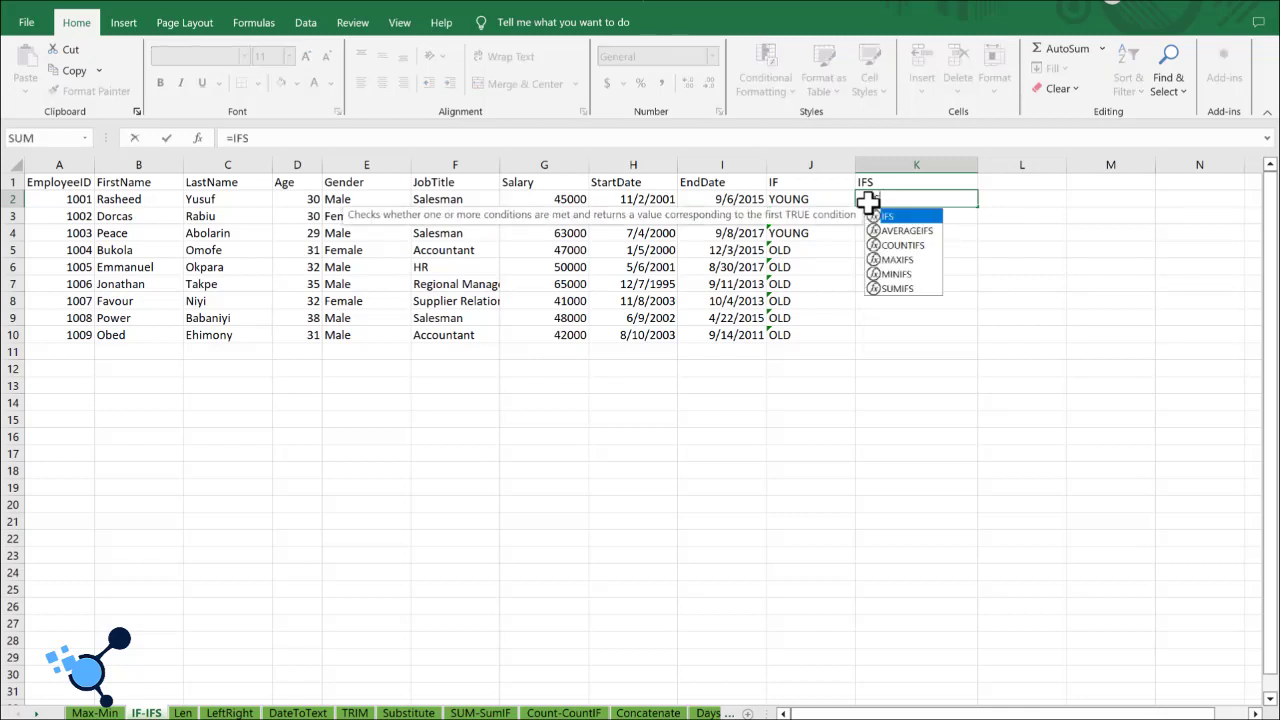
text(()
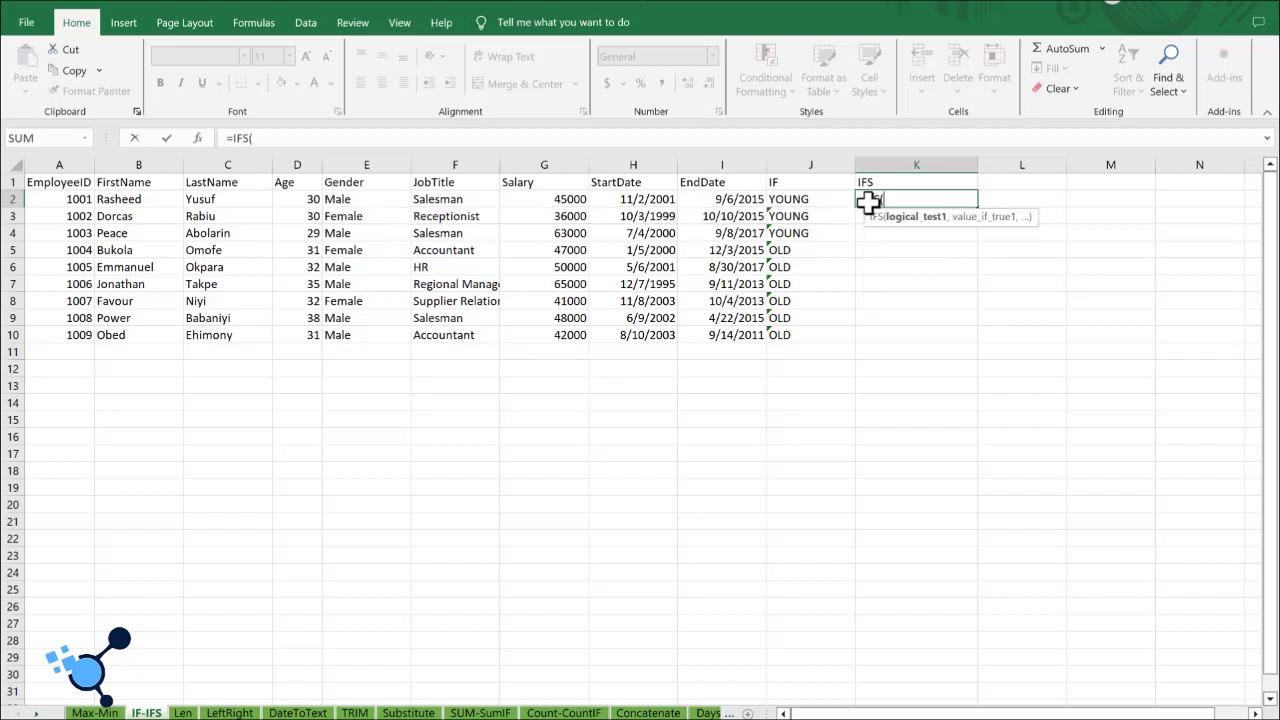
click(430, 199)
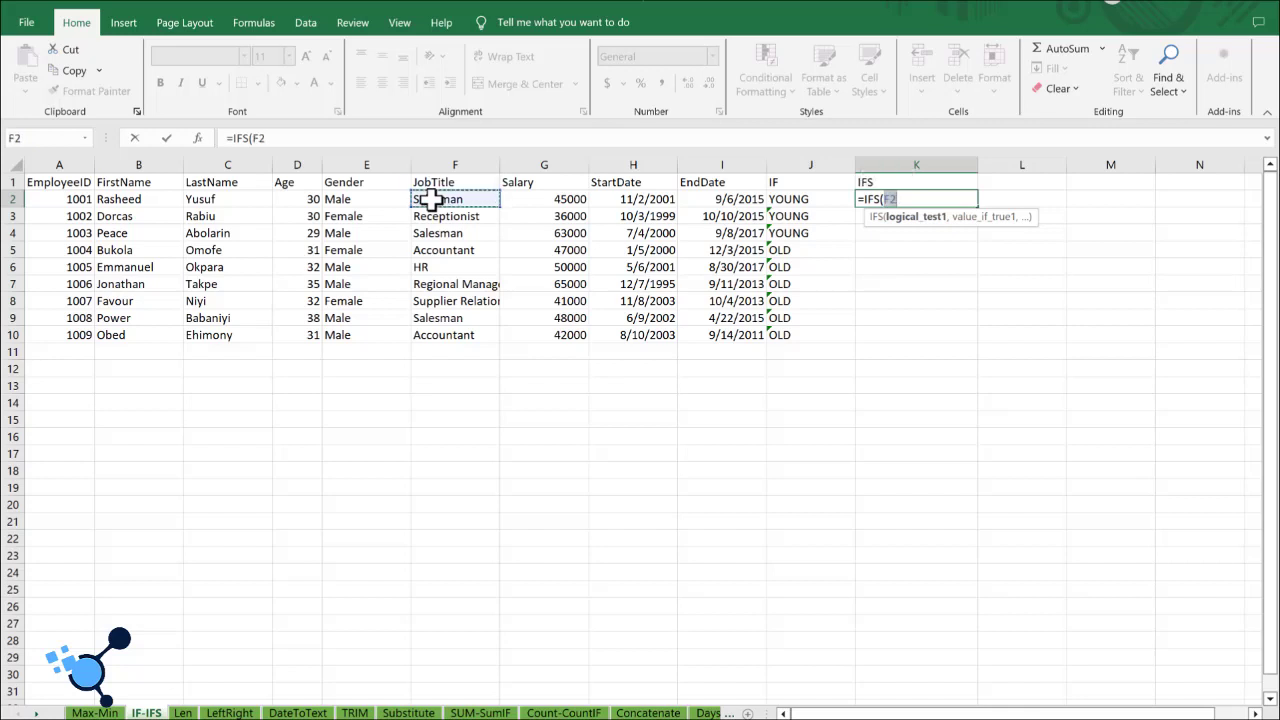
key(ctrl+shift+Down)
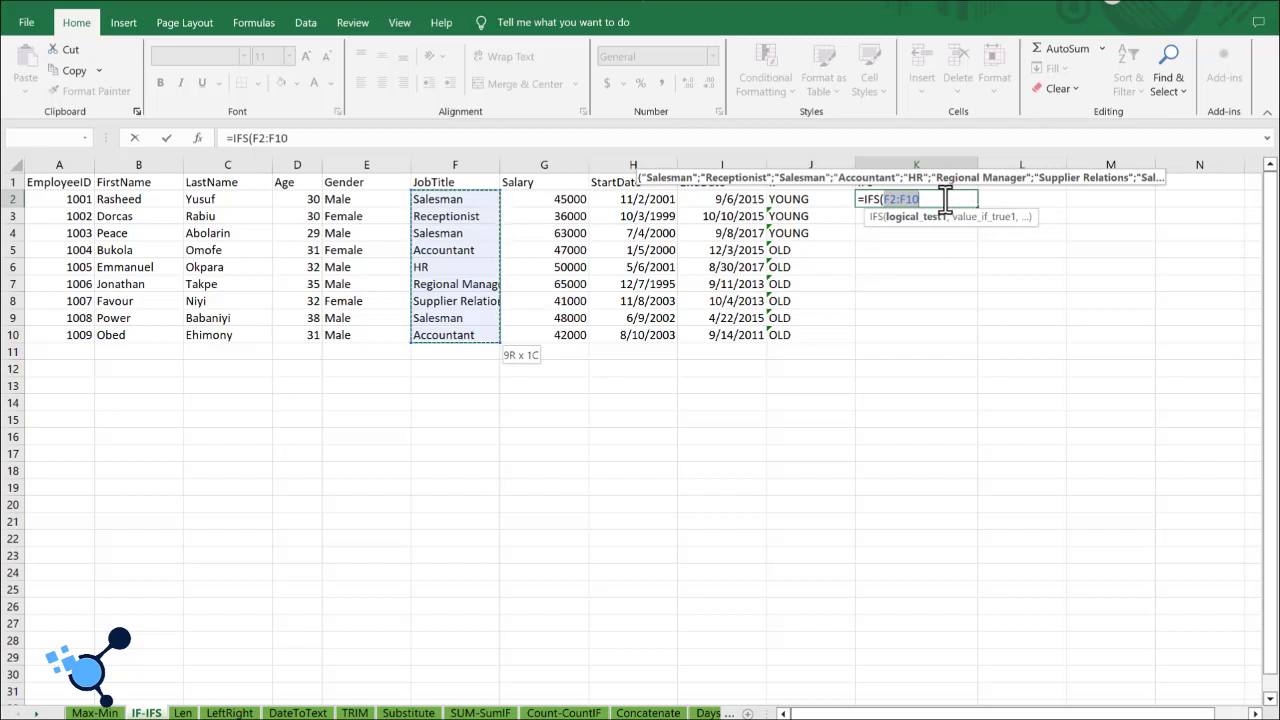
click(945, 199)
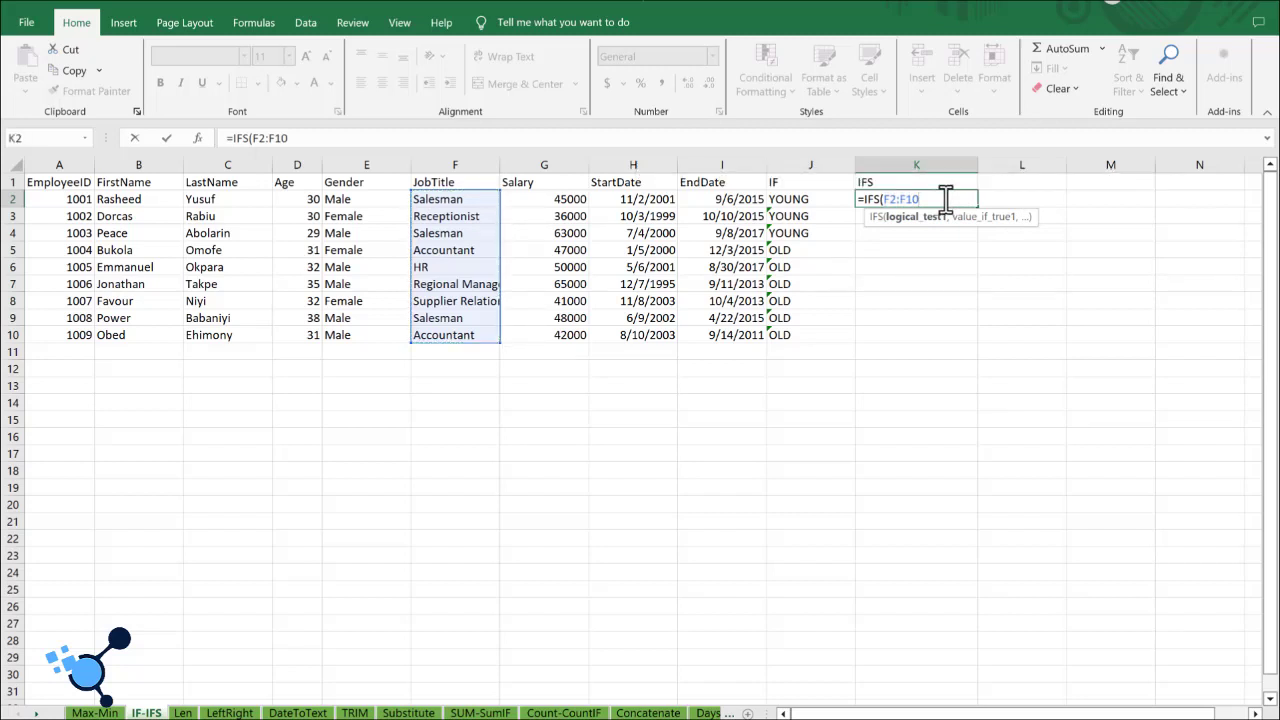
- Make the first IFS test compare the job titles with "Salesman" and return "Give 1000" when true
text(=)
text(()
key(BackSpace)
text(")
text(")
text(sA)
key(BackSpace)
key(BackSpace)
text(Salesman)
text(,)
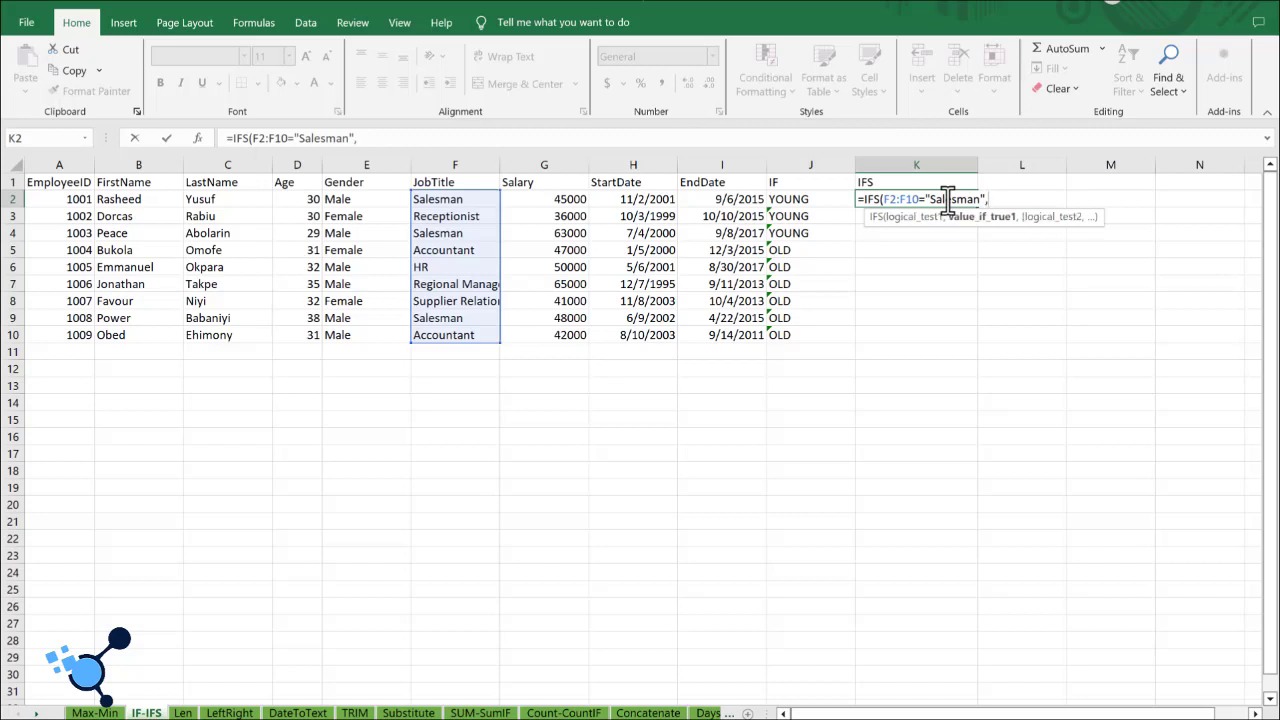
text(""Give 1000)
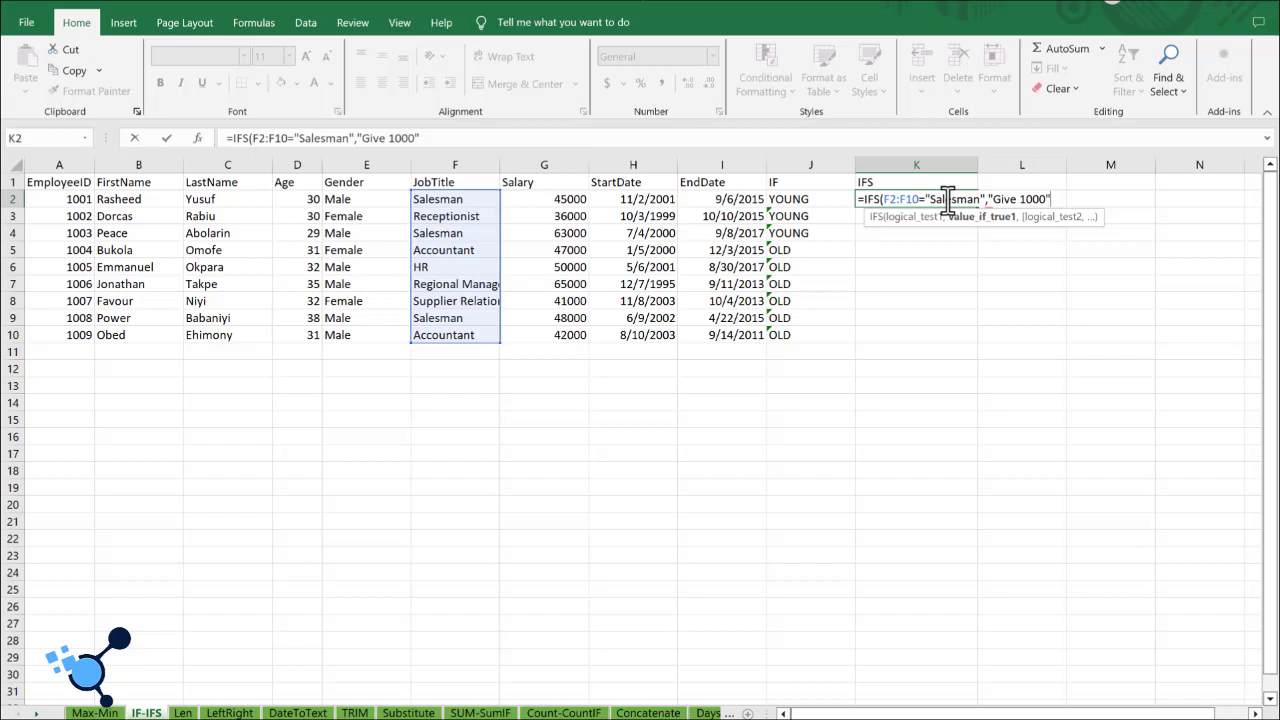
- Add a second IFS test in K2 that compares the job titles F2:F10 with "HR"
text(,)
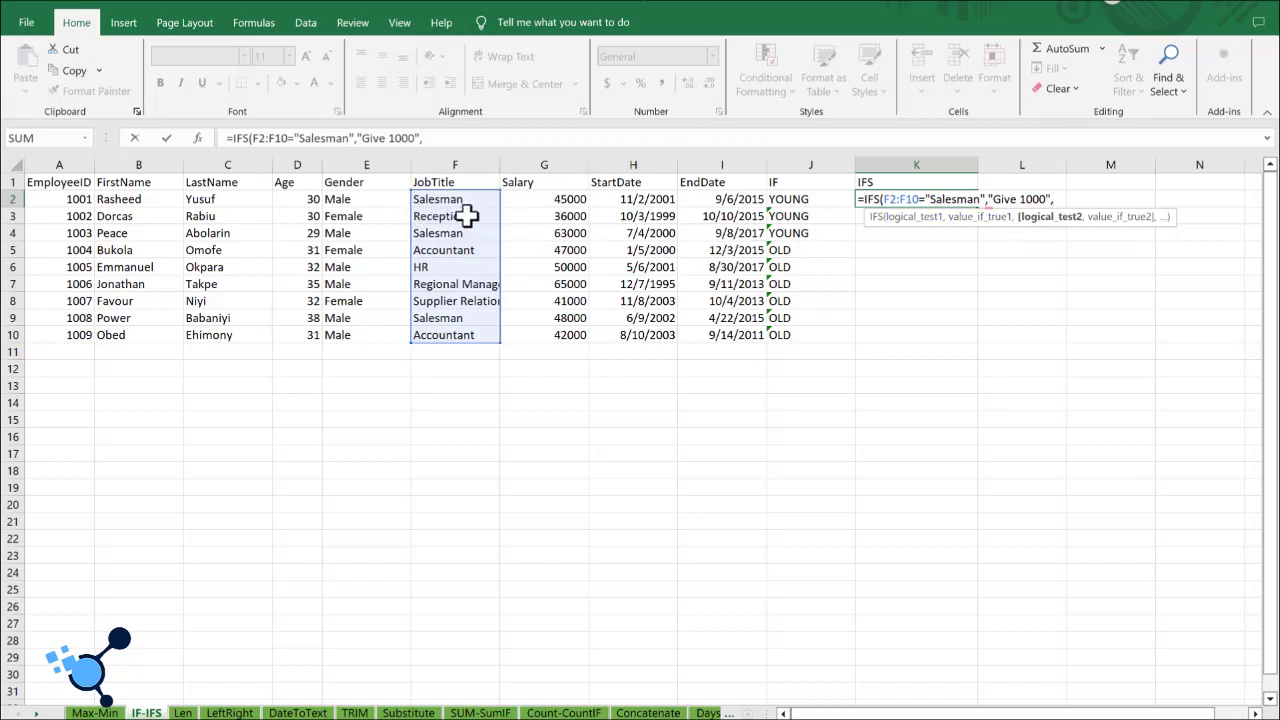
click(440, 198)
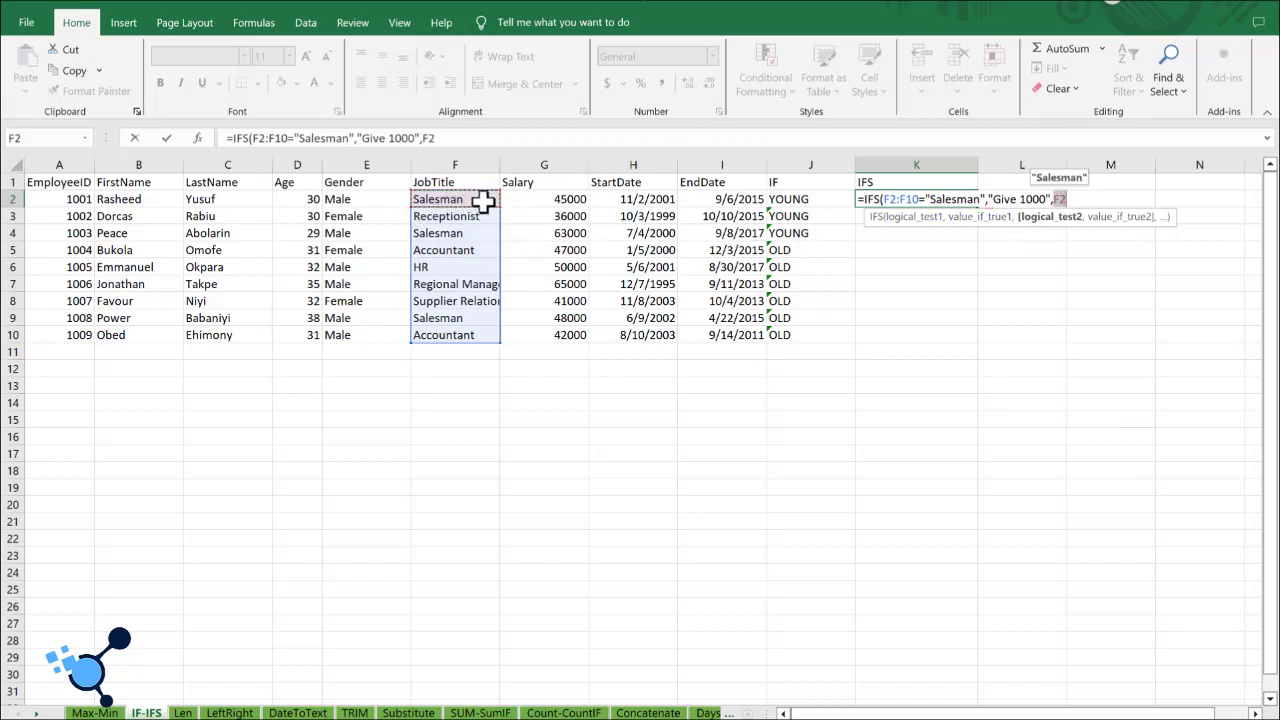
click(463, 334)
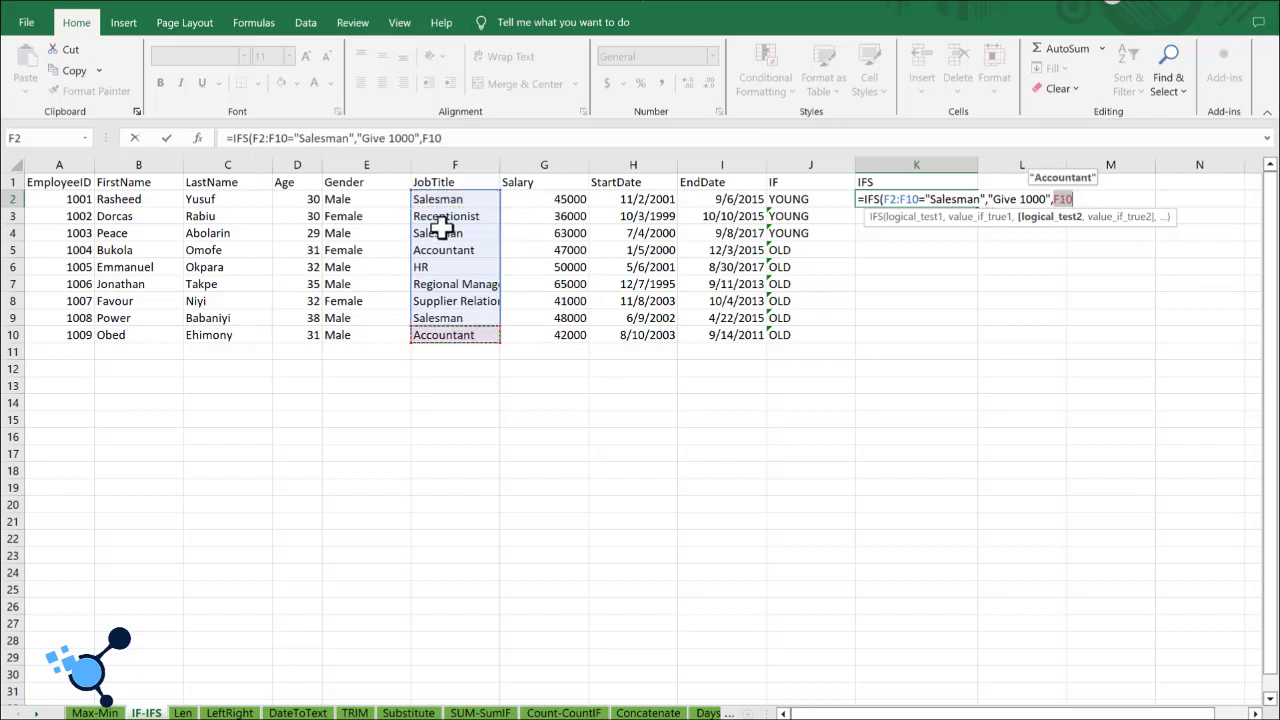
click(436, 198)
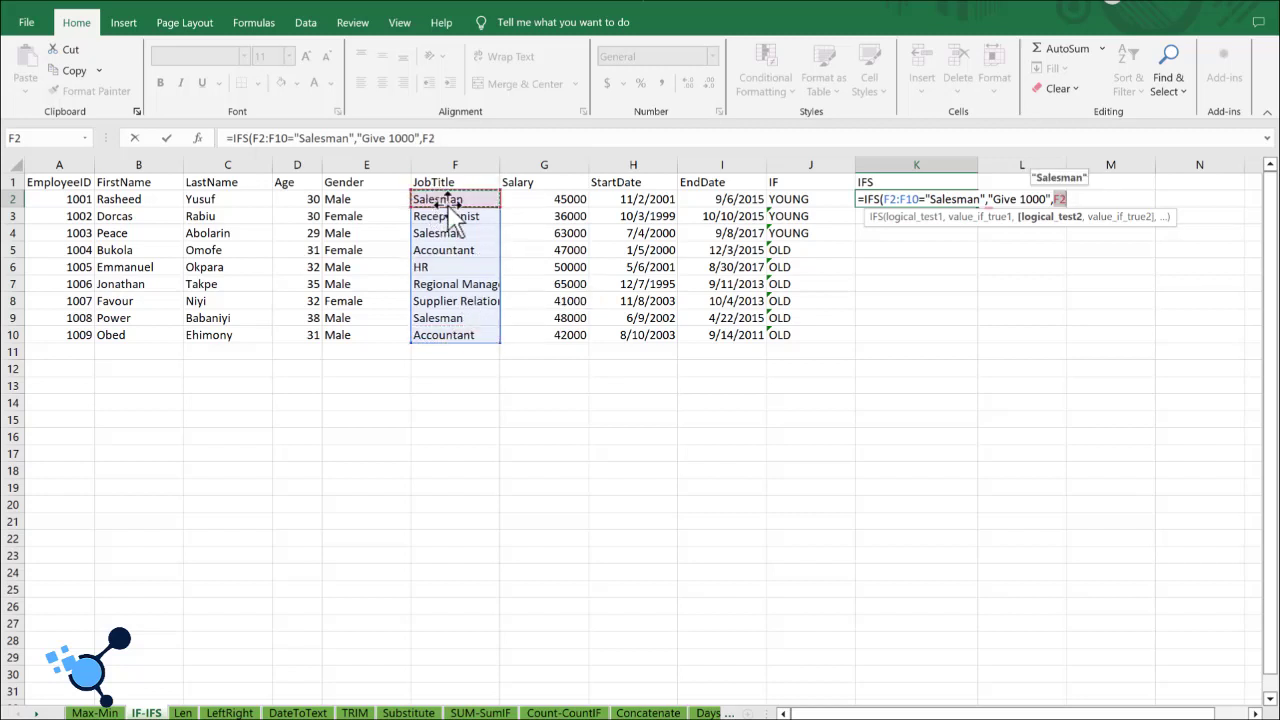
key(ctrl+shift+Down)
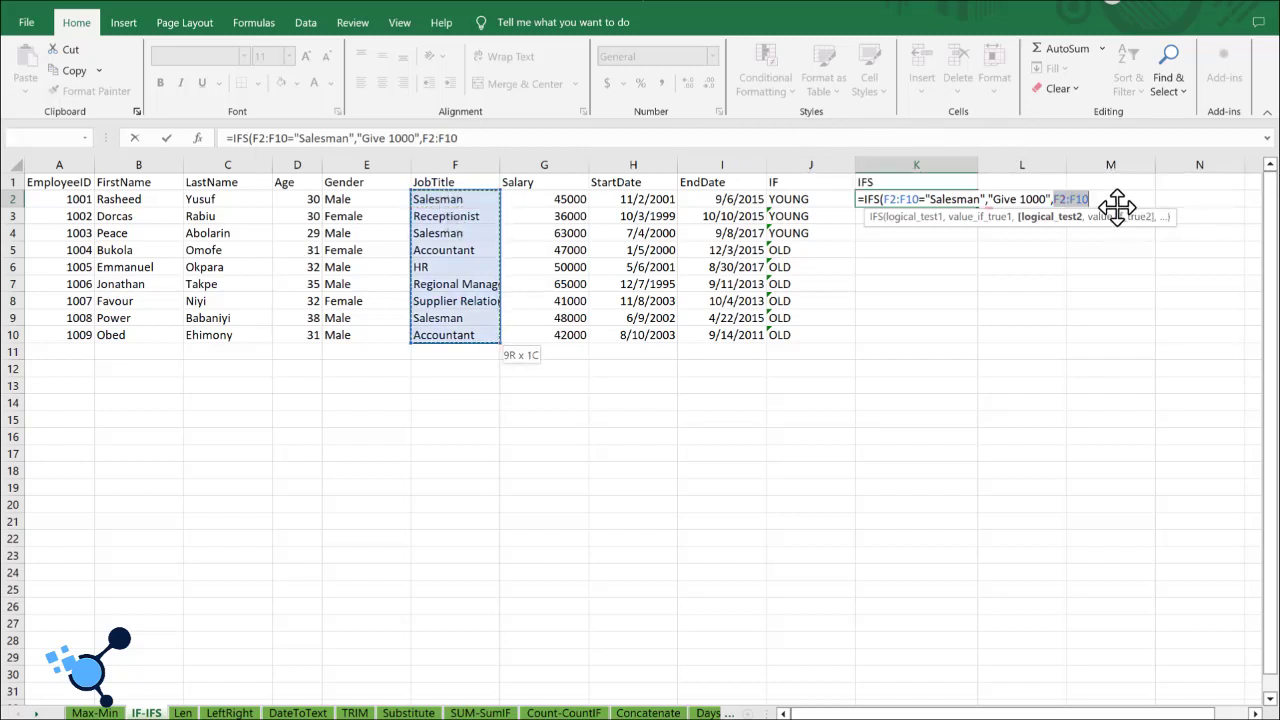
text(=)
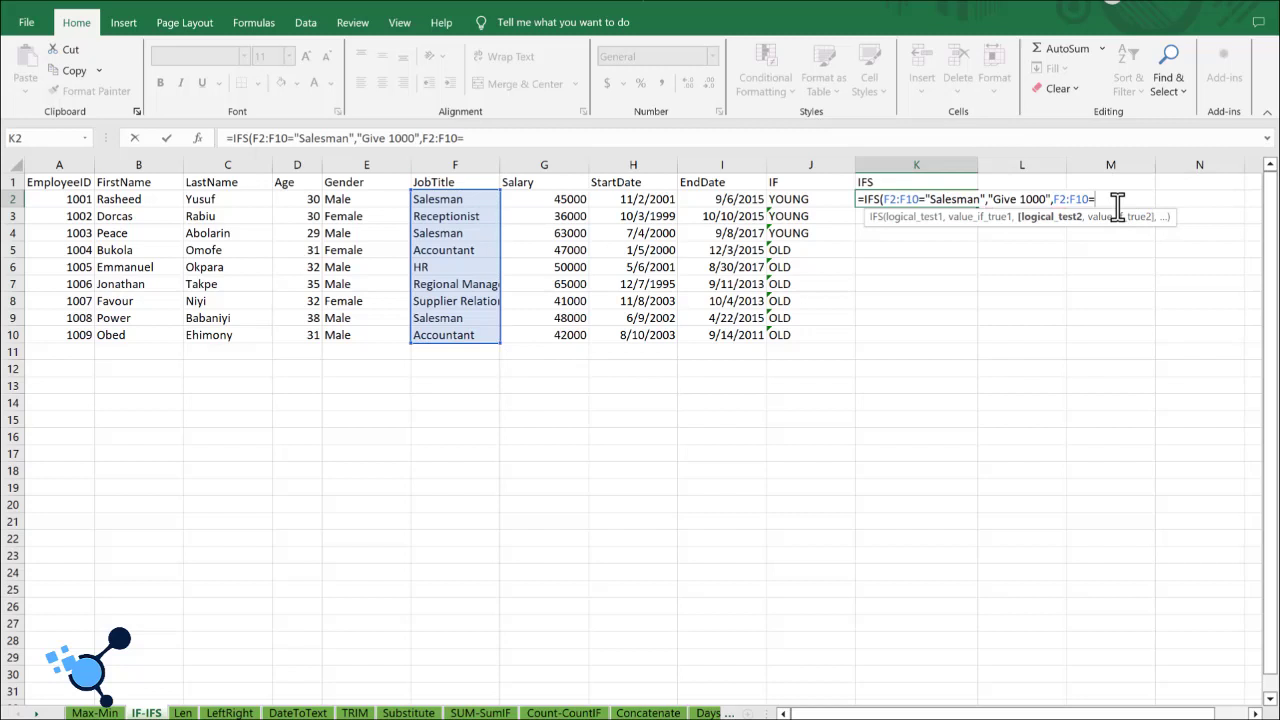
text(")
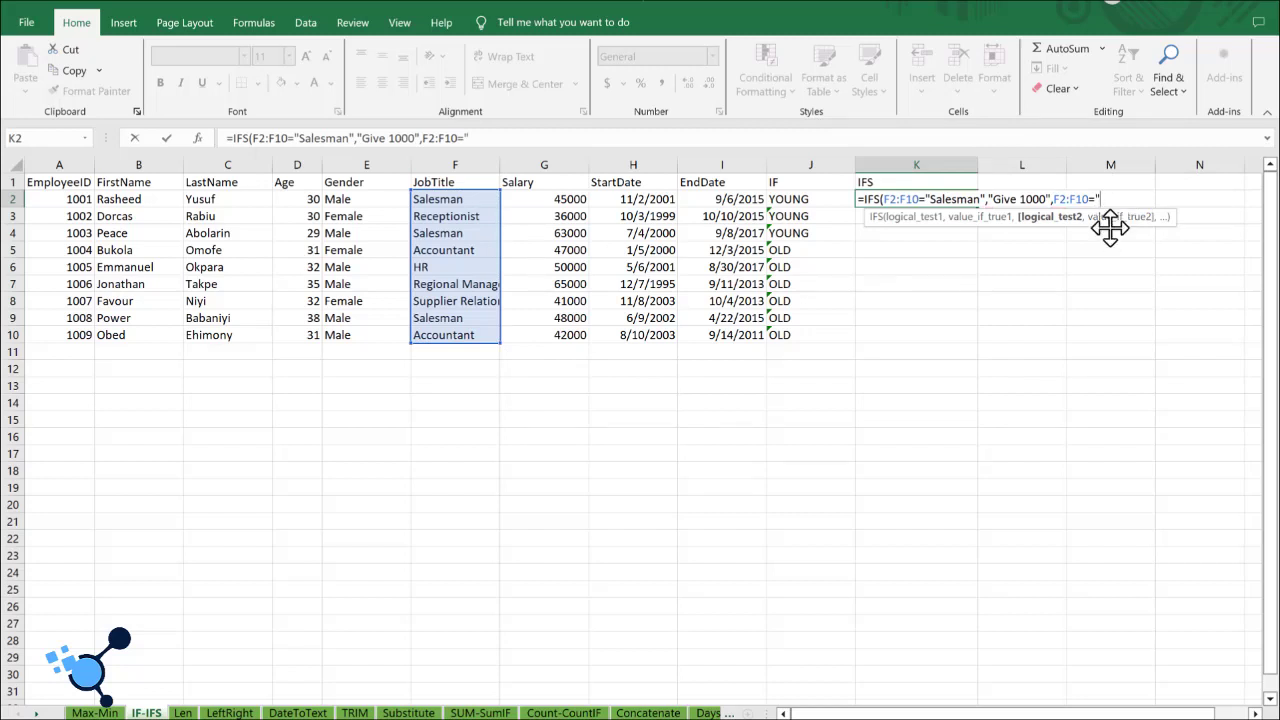
text(HR",)
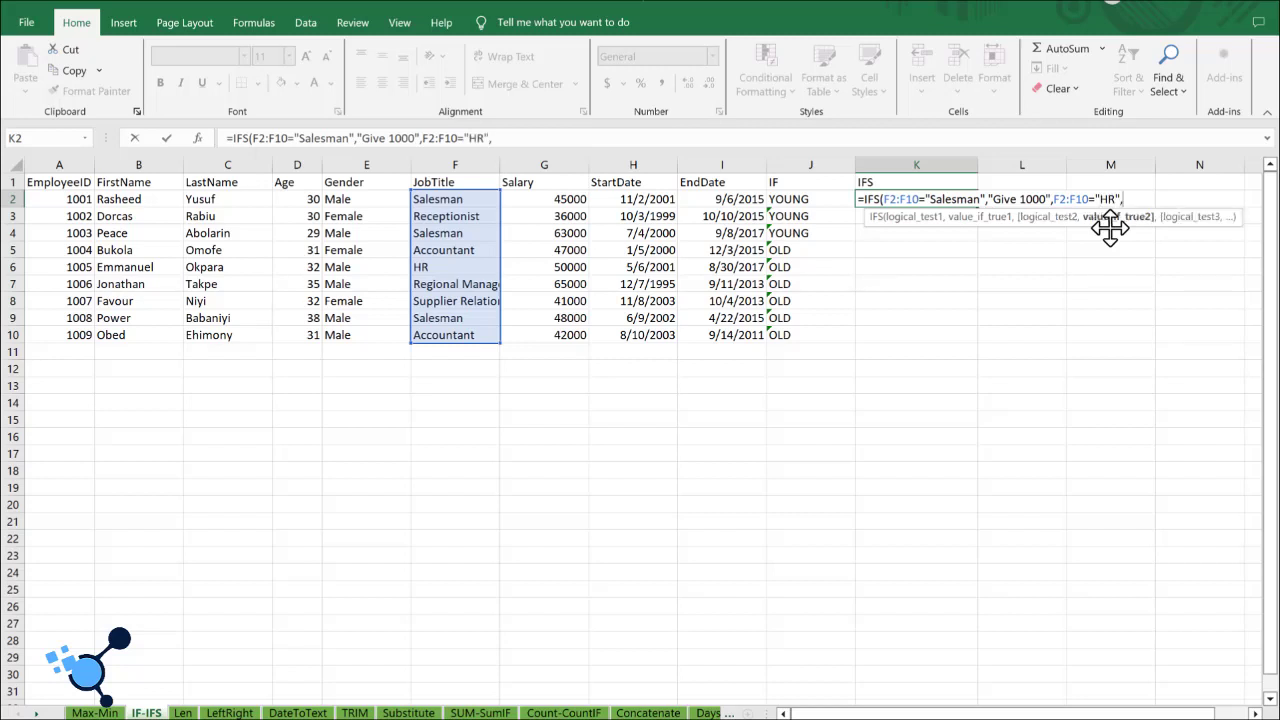
- Make the HR test return "FIRE IMMEDIATELY" when true
text("")
key(Left)
text(FIRE IMMEDI)
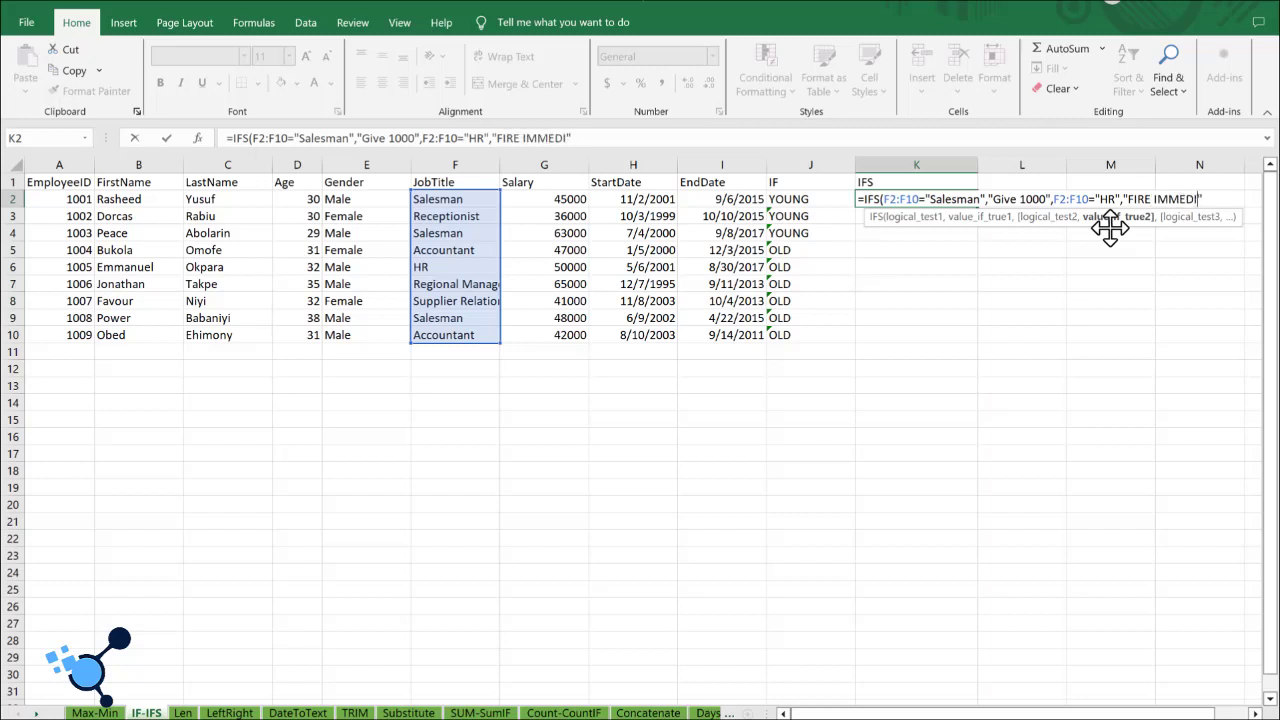
text(AR)
key(BackSpace)
text(TELY",)
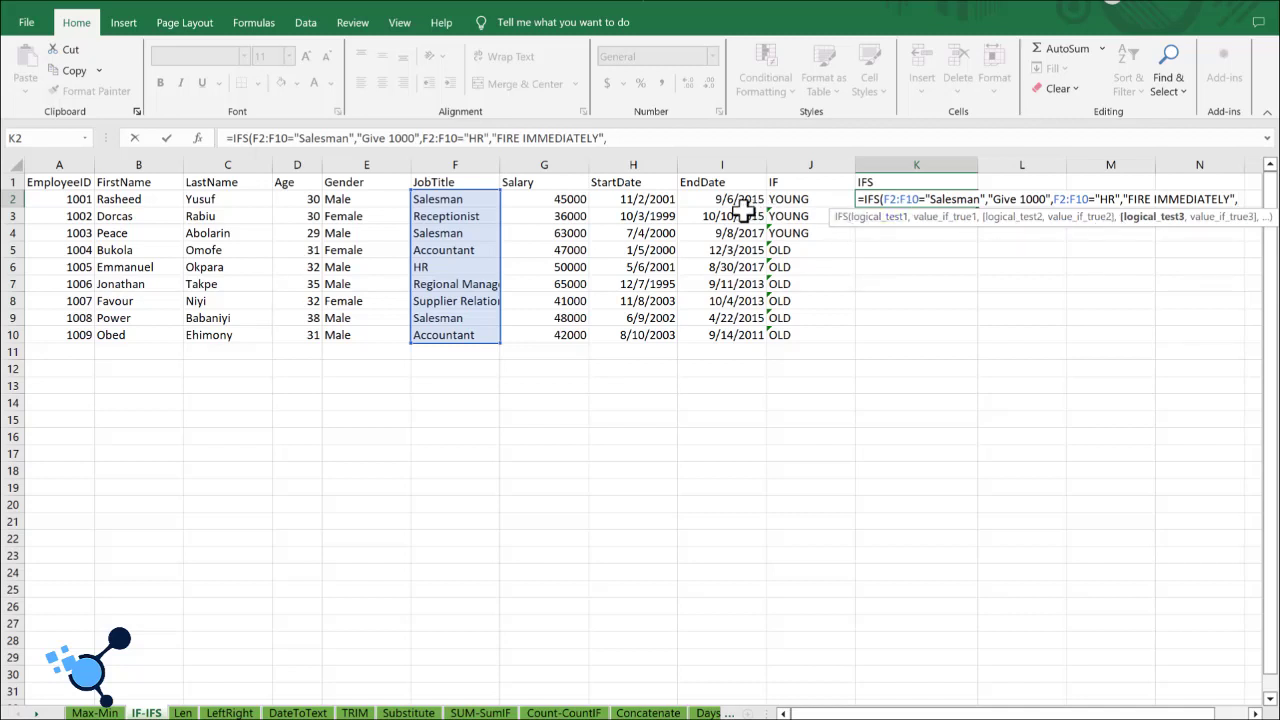
click(425, 201)
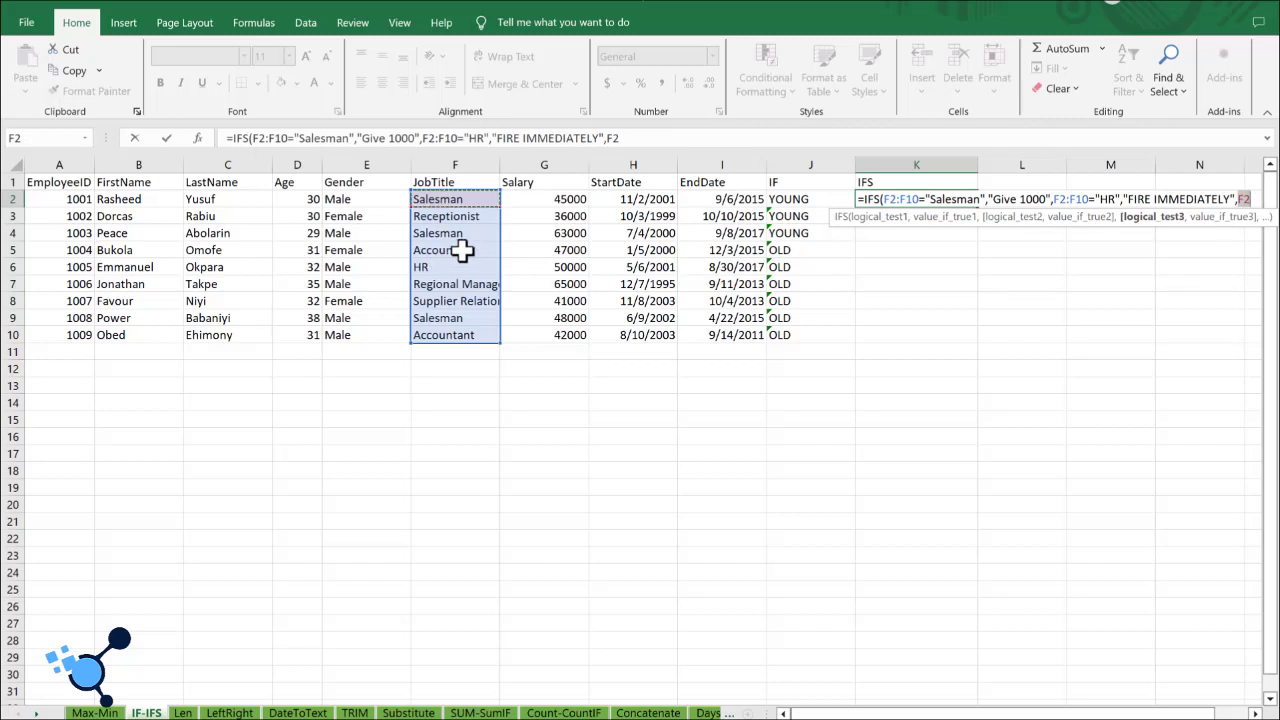
key(ctrl+shift+Down)
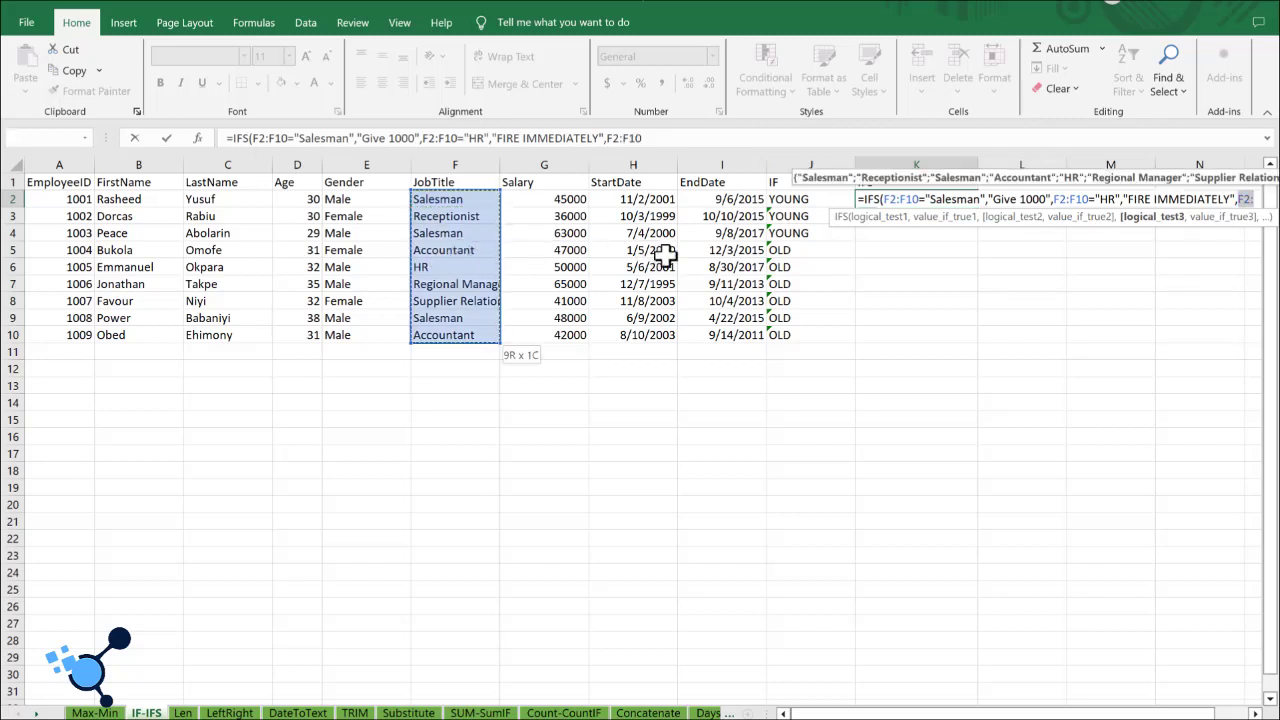
key(Right)
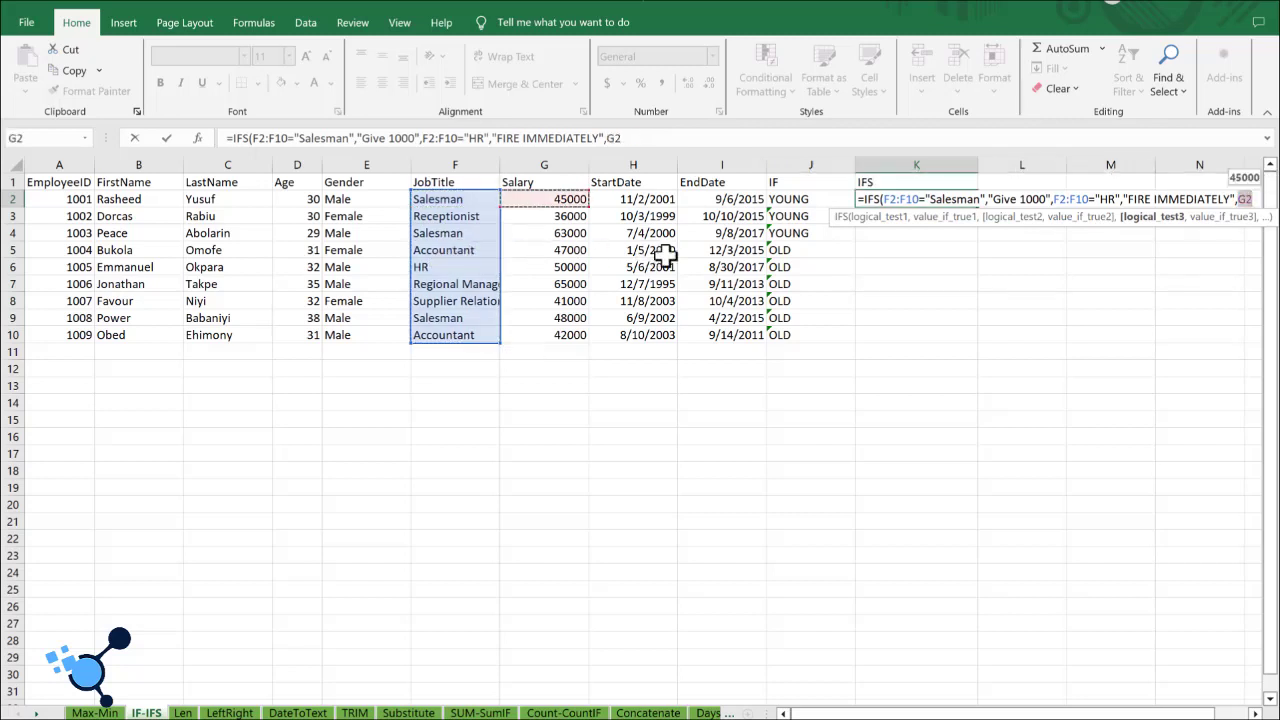
key(Left)
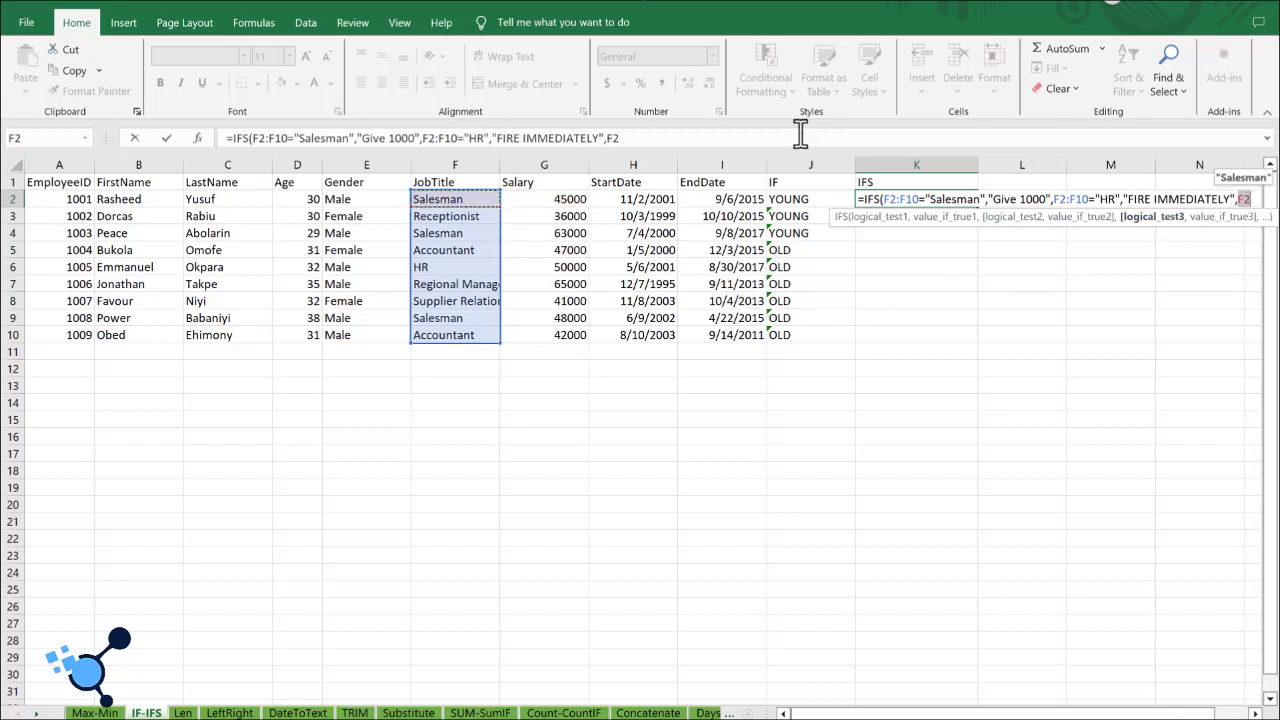
click(483, 333)
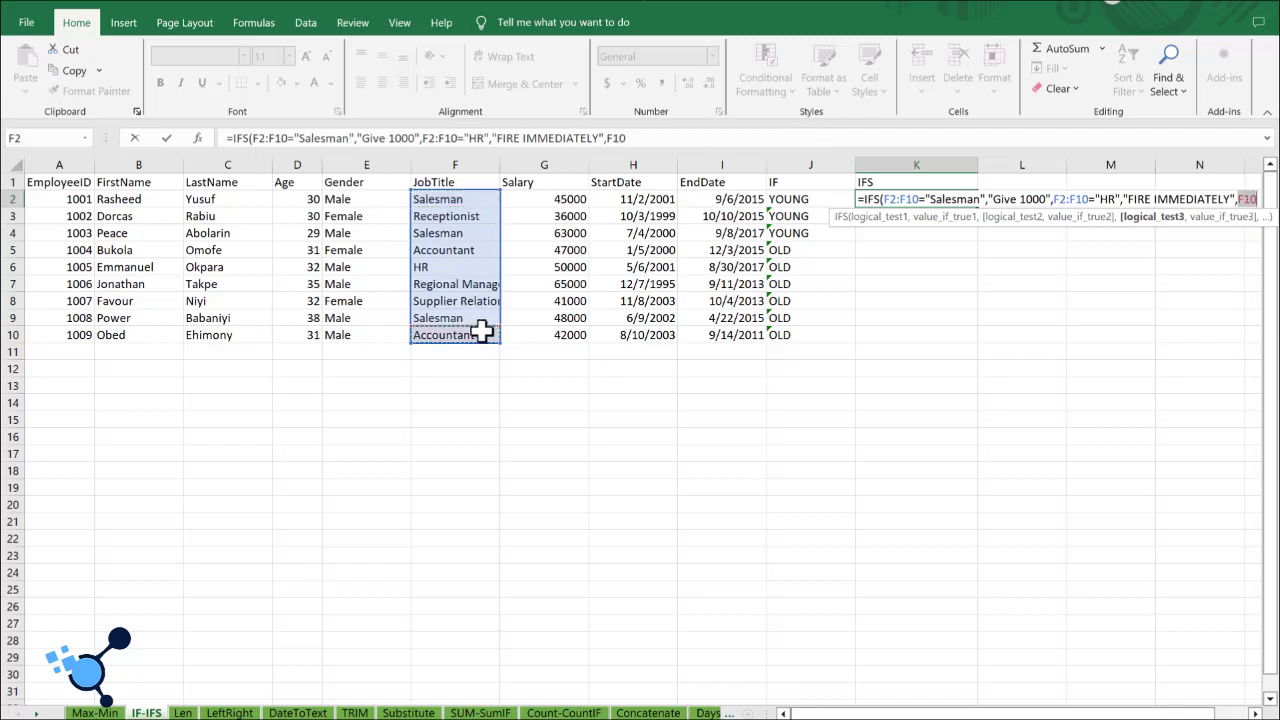
click(467, 203)
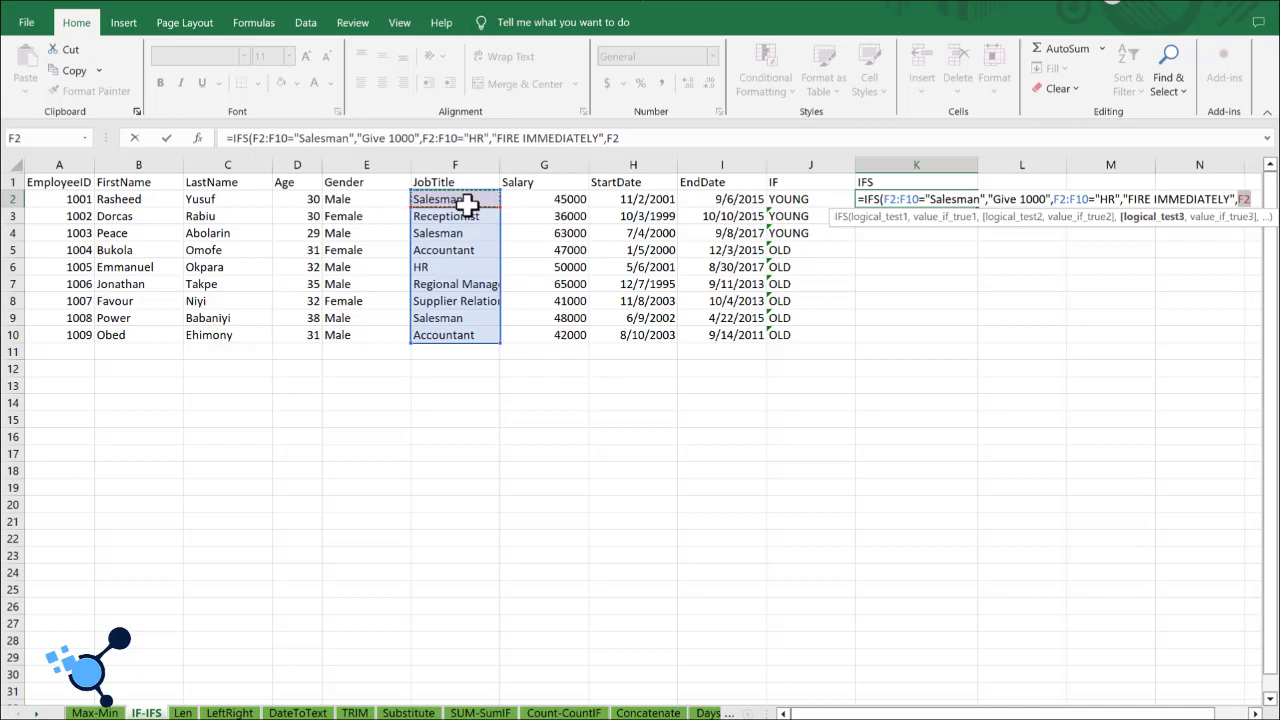
key(ctrl+shift+Down)
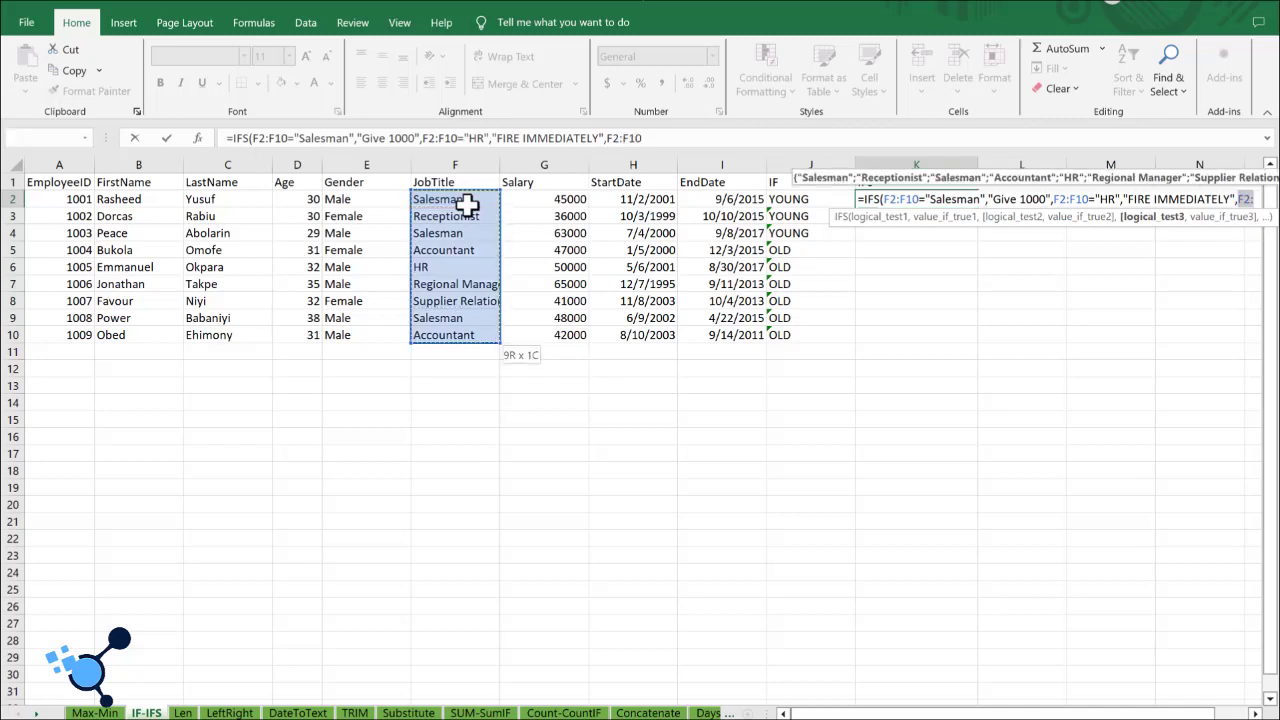
key(Right)
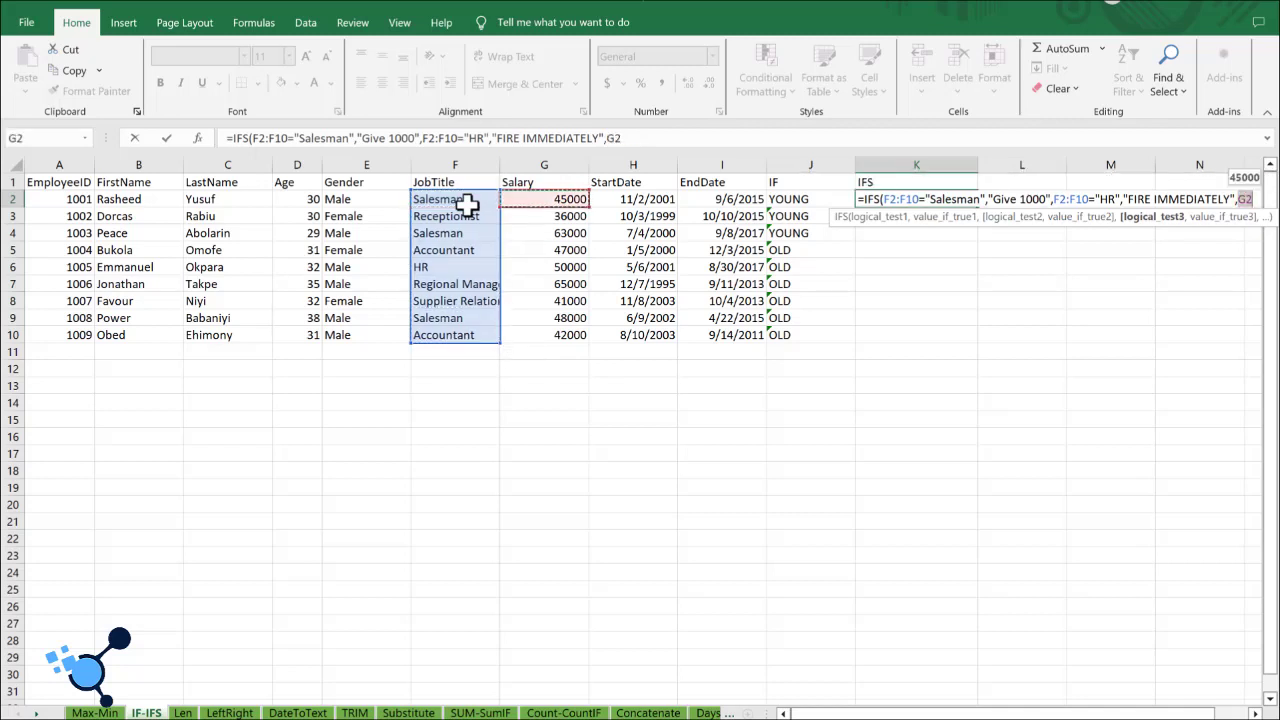
key(alt)
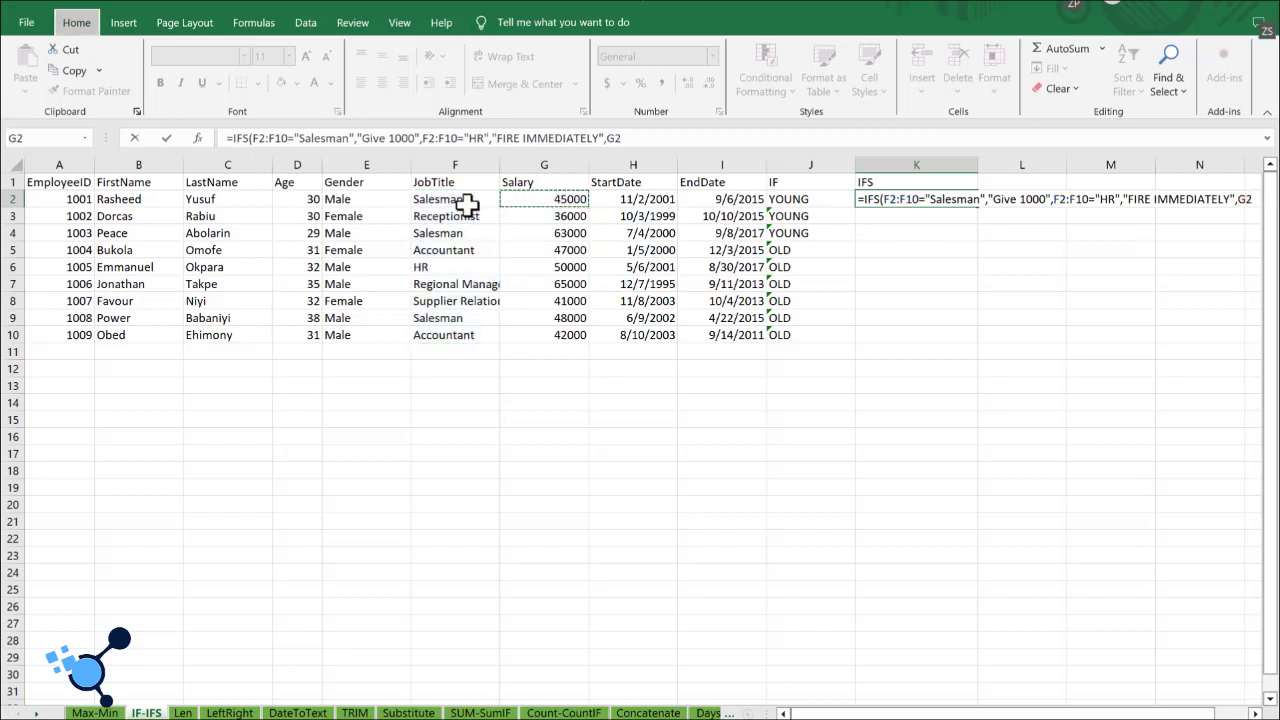
click(1183, 200)
key(Right)
key(Right)
key(Right)
key(Right)
key(Right)
key(Right)
key(Right)
key(Right)
key(Right)
key(Right)
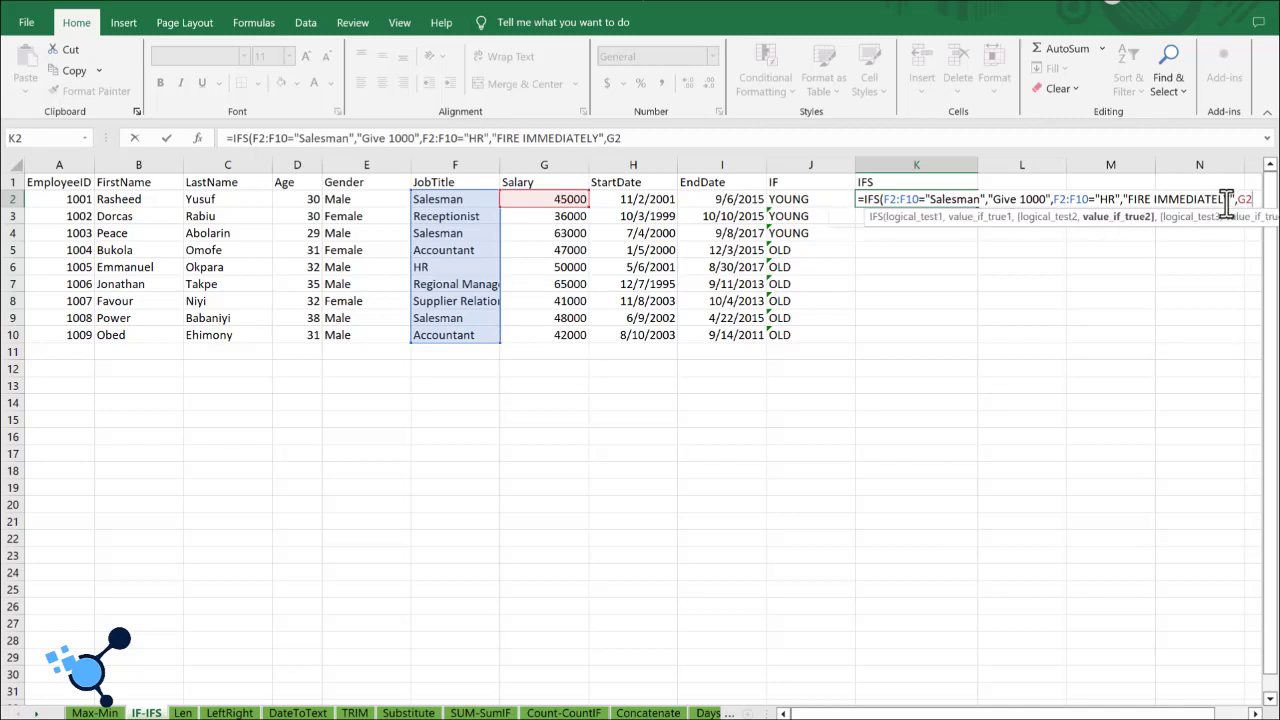
key(BackSpace)
key(BackSpace)
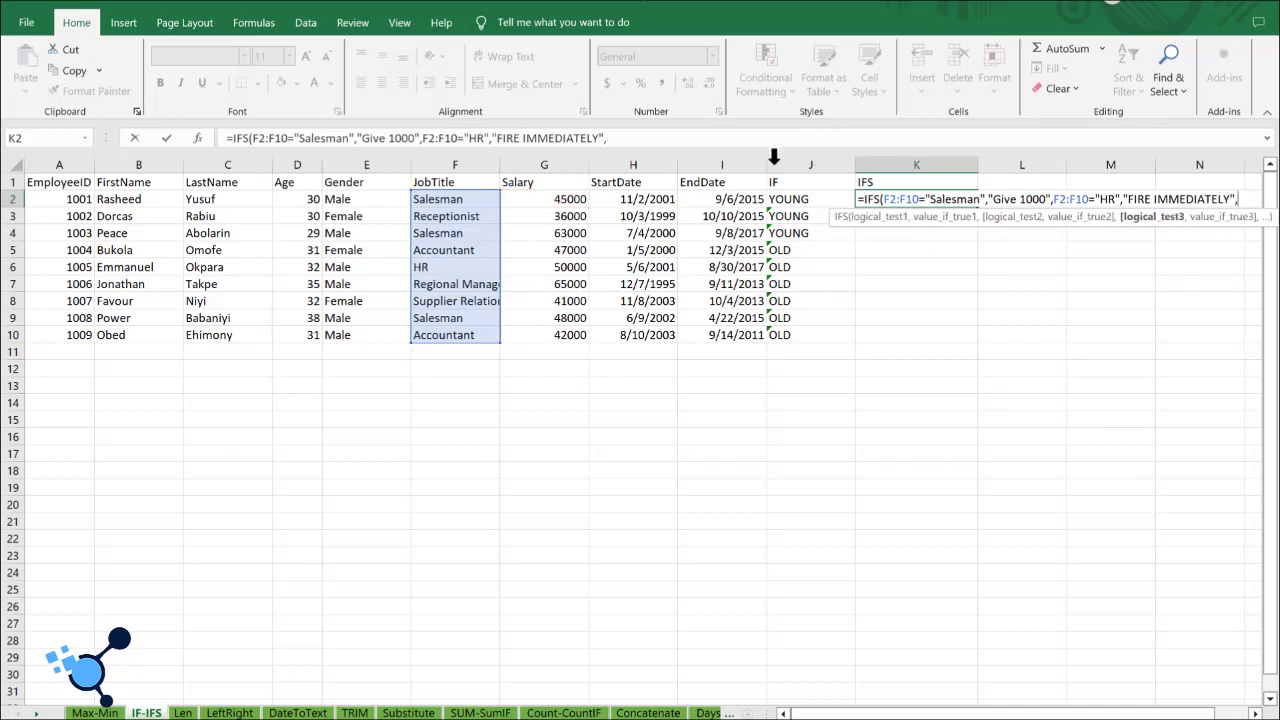
- Add a third IFS test in K2 that compares the job titles F2:F10 with "Accountant"
click(424, 198)
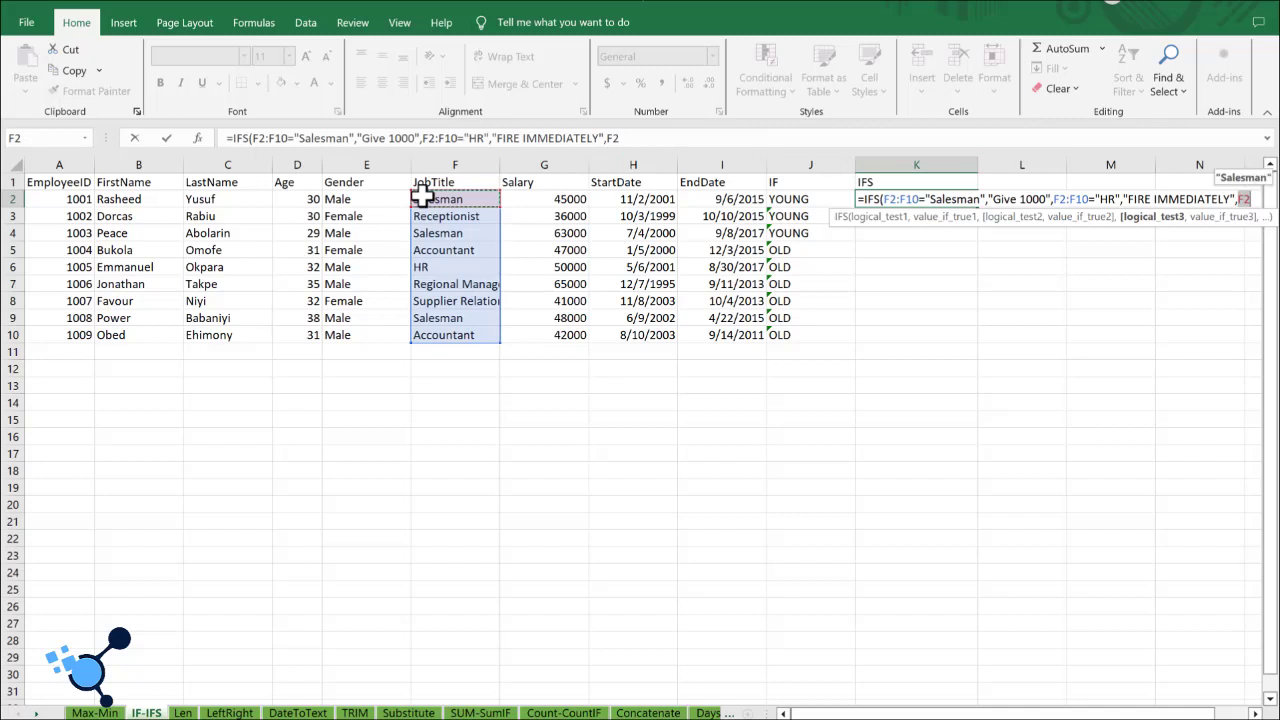
text(:)
key(ctrl+shift+Down)
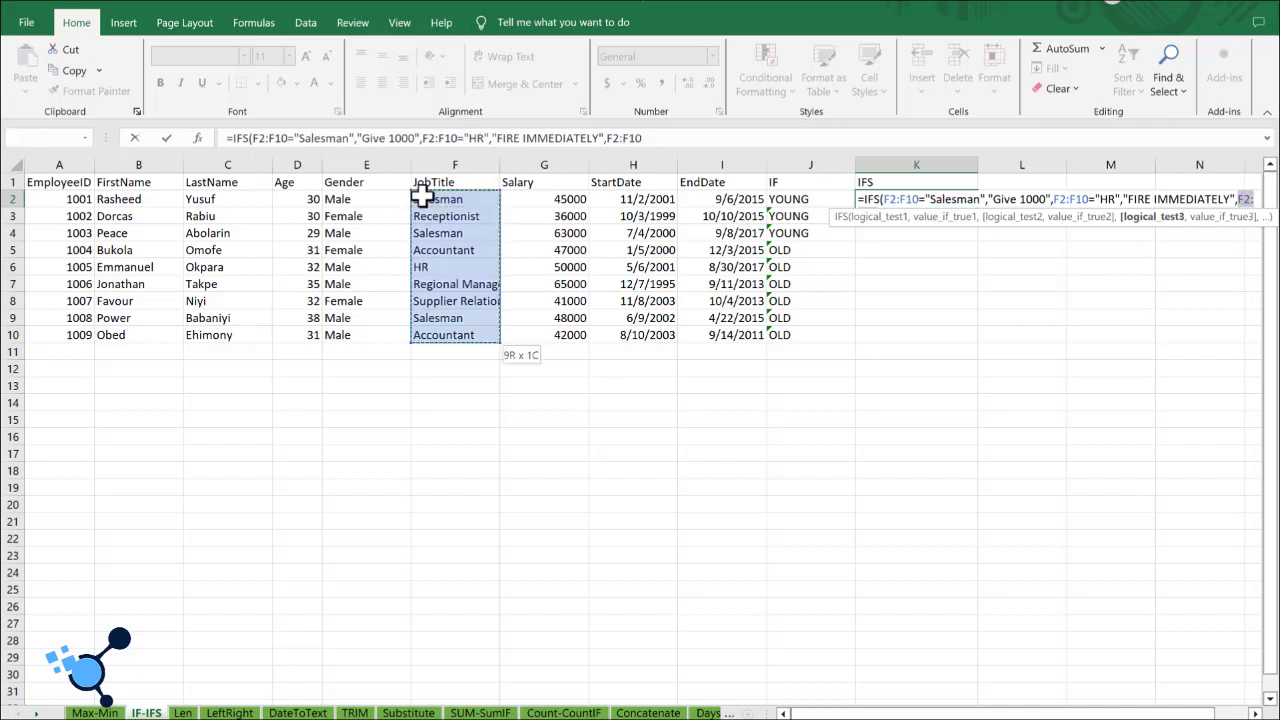
text(=)
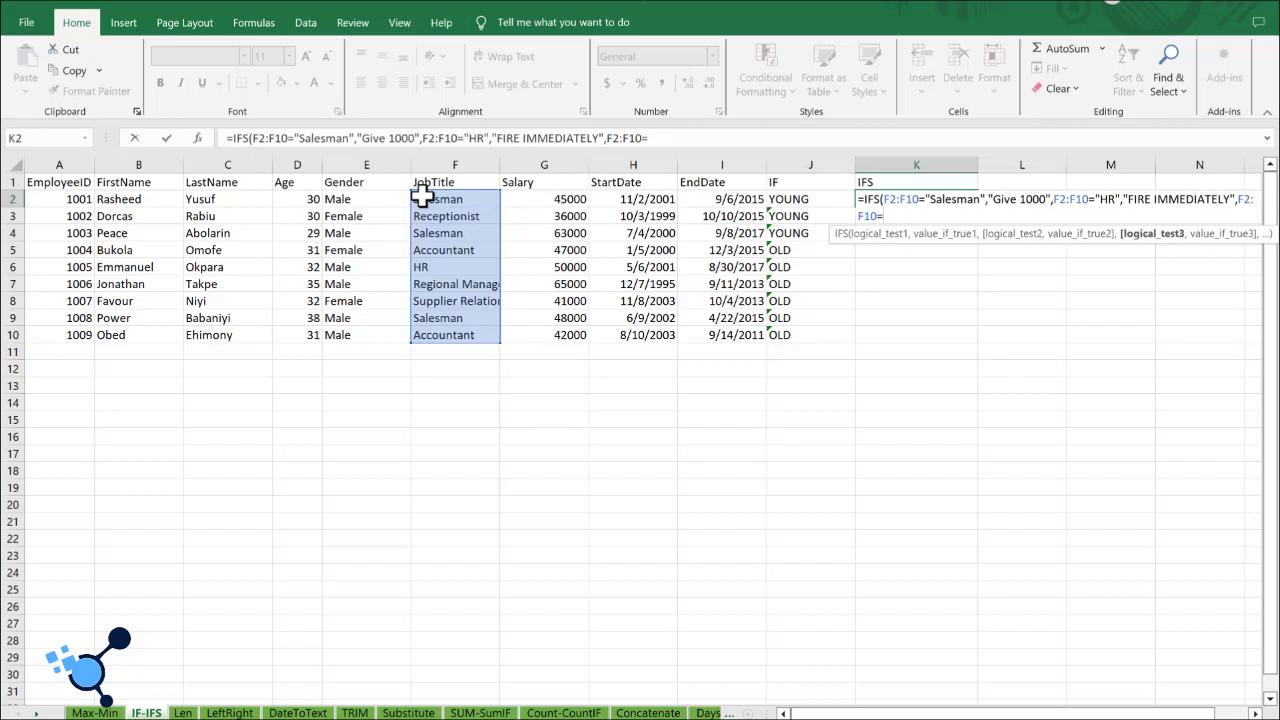
text(A)
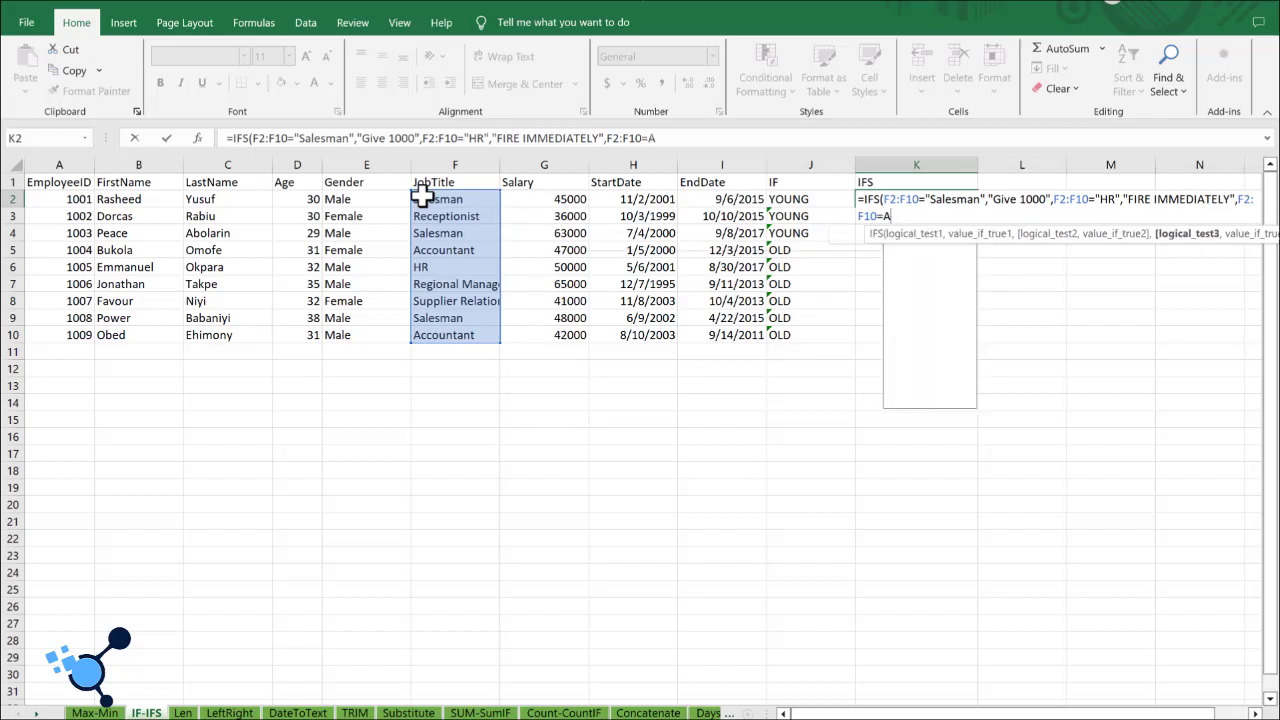
key(BackSpace)
text(")
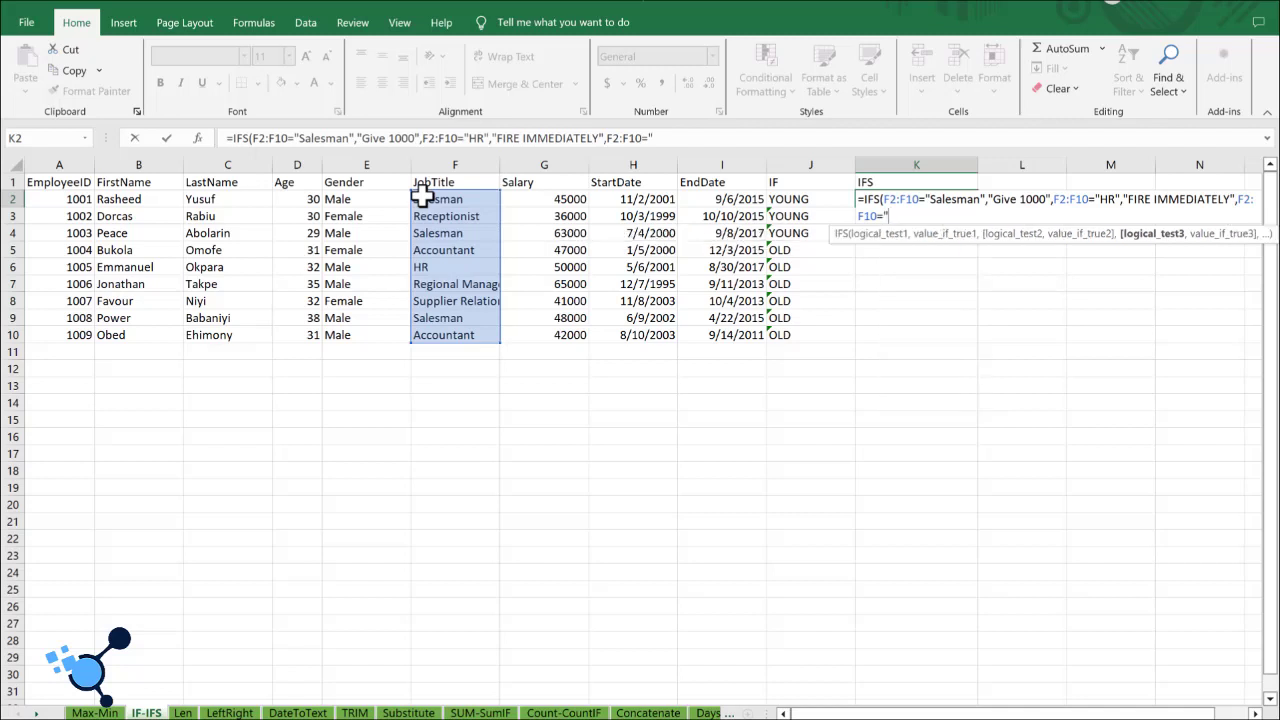
text(")
key(Return)
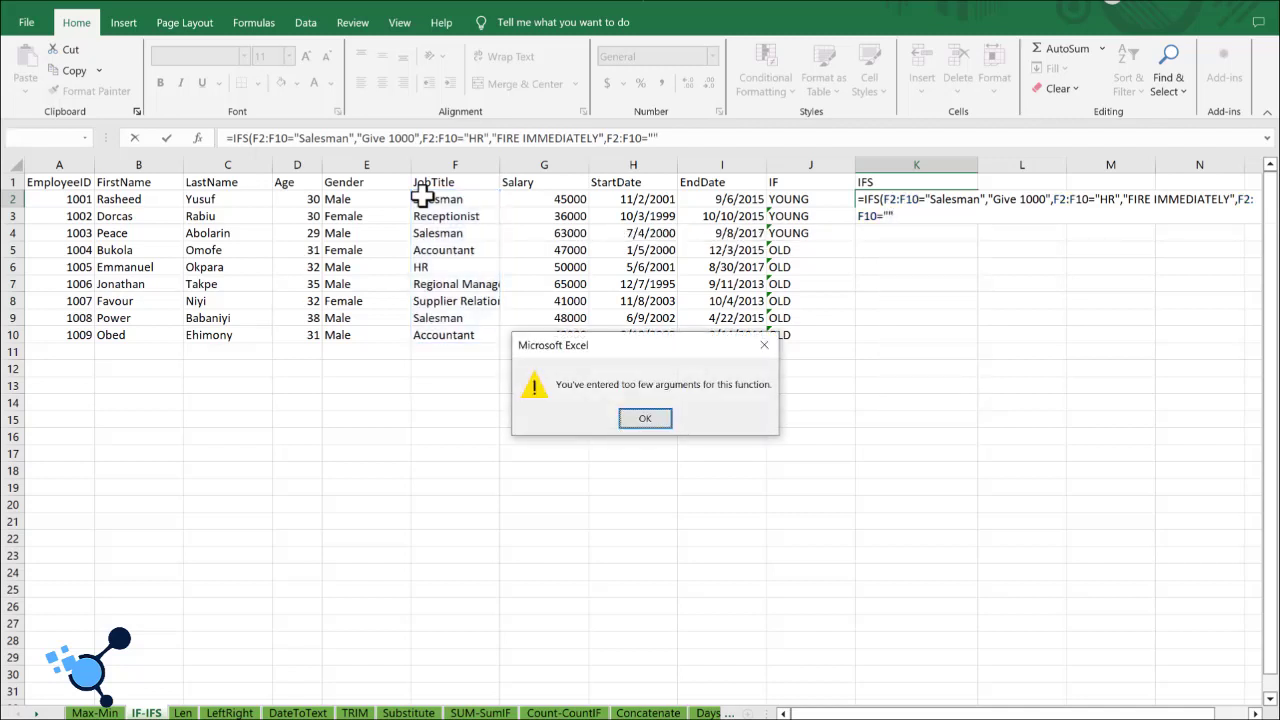
click(650, 420)
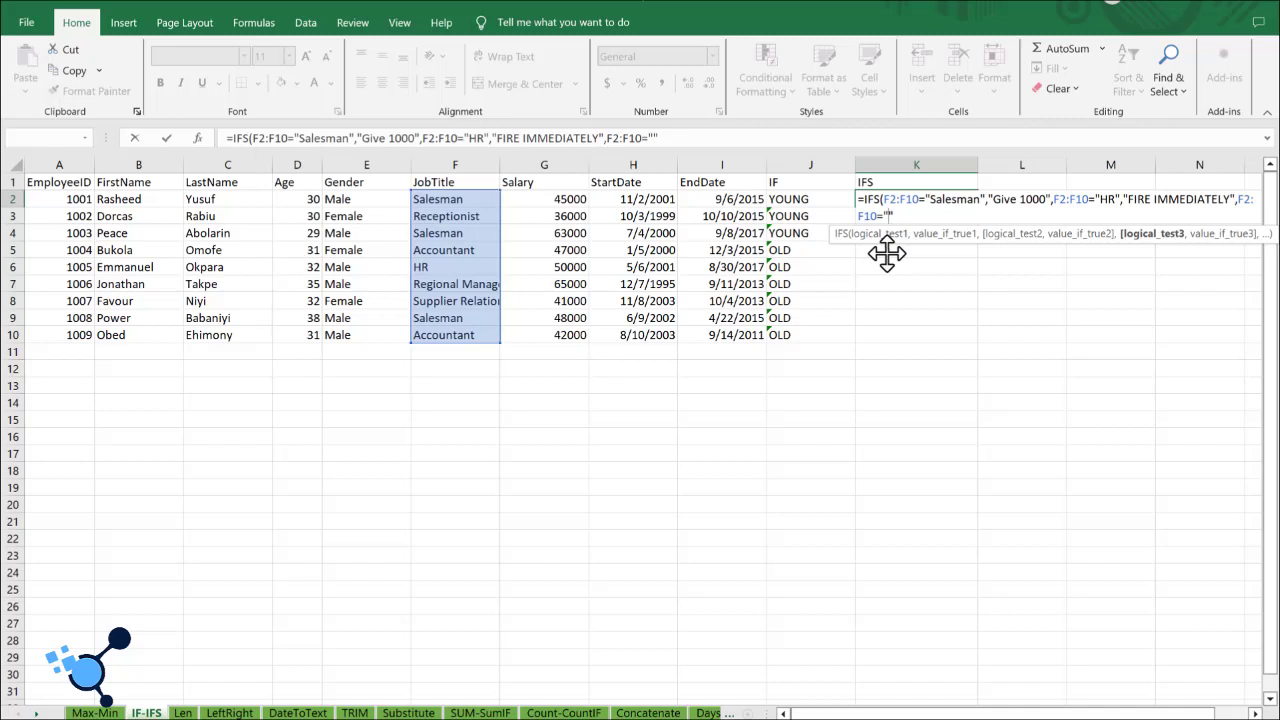
text(Accountant")
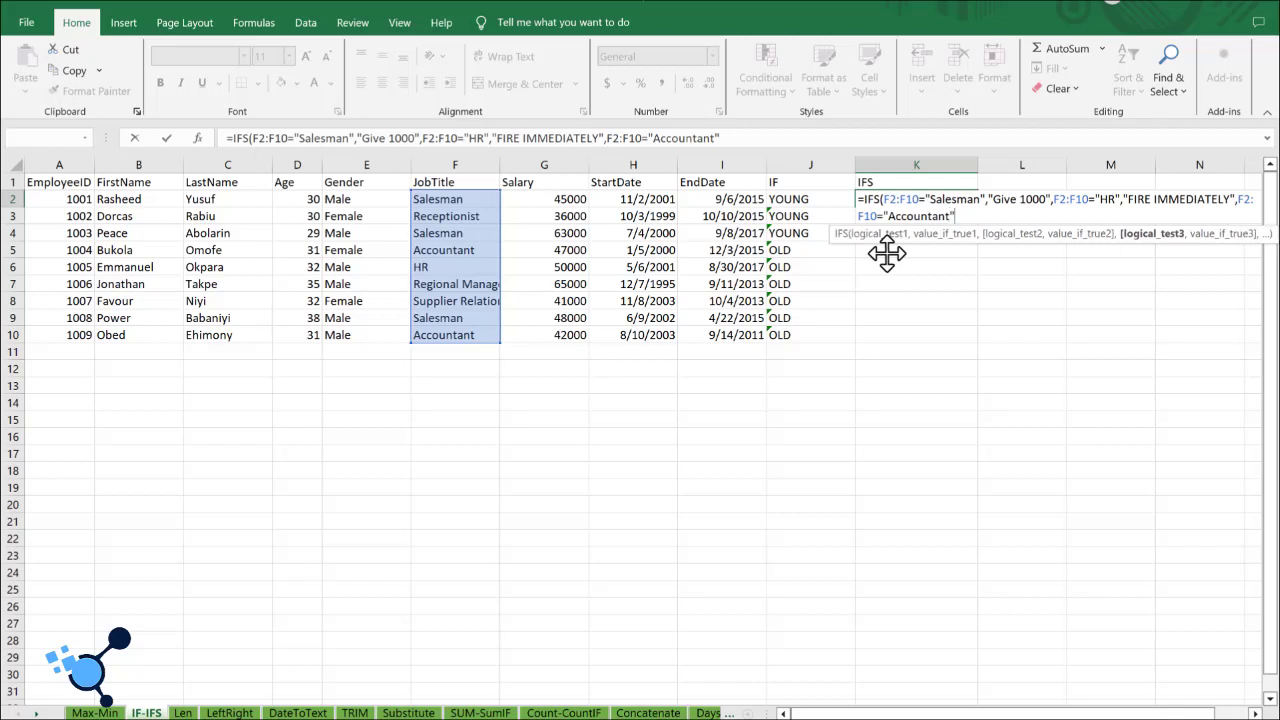
- Make the Accountant test return "Transfer" when true, close the IFS function and enter the formula
text(,)
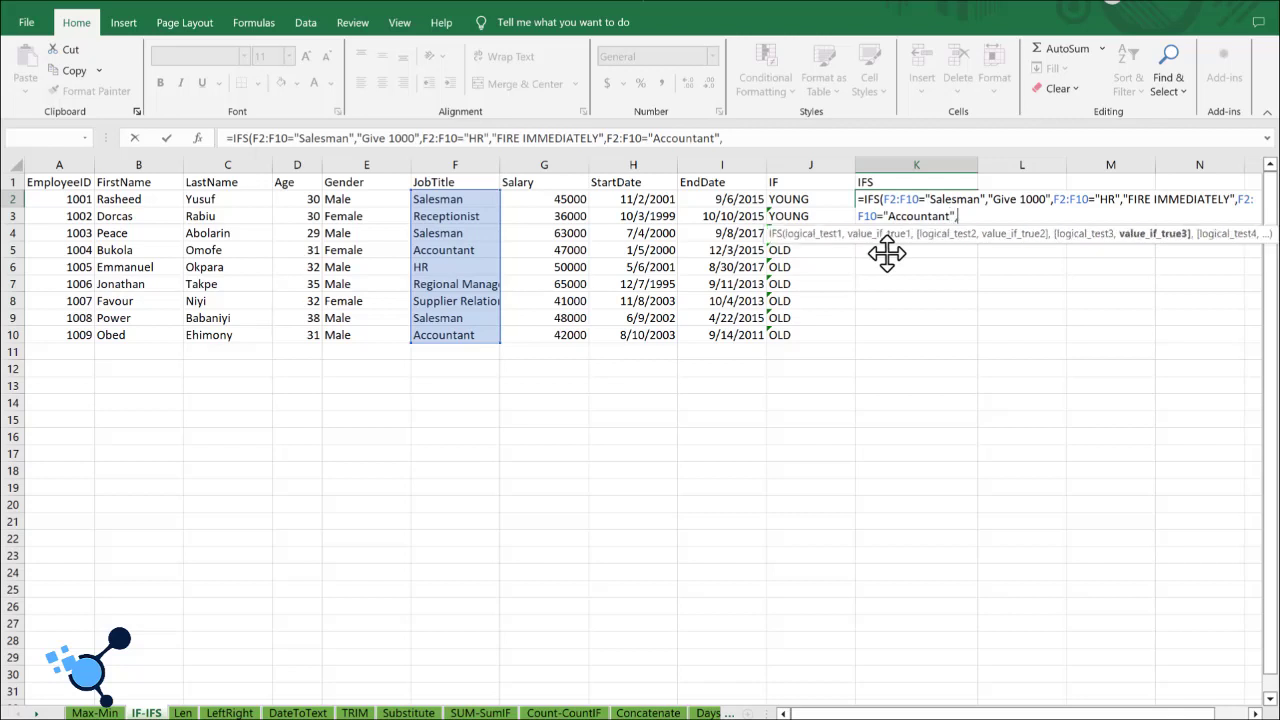
text("Transfer"))
key(Return)
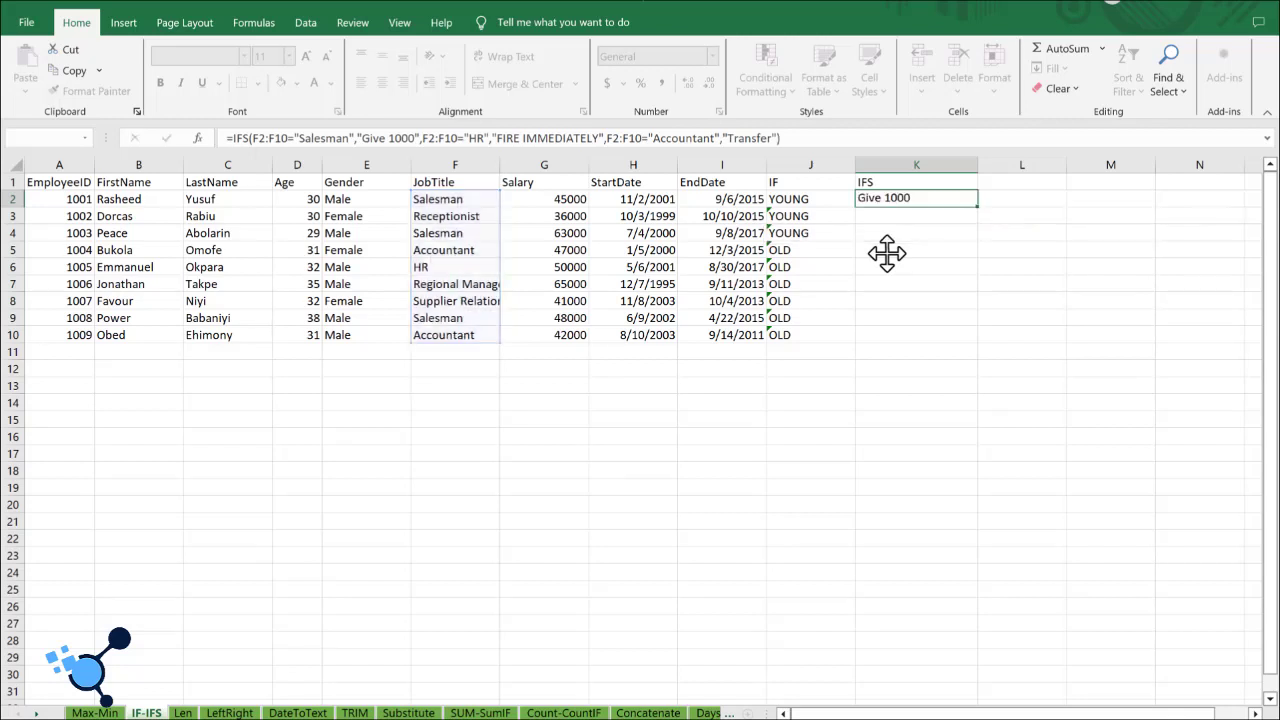
- Fill the IFS formula from K2 down to K10 and deselect the filled range
click(905, 199)
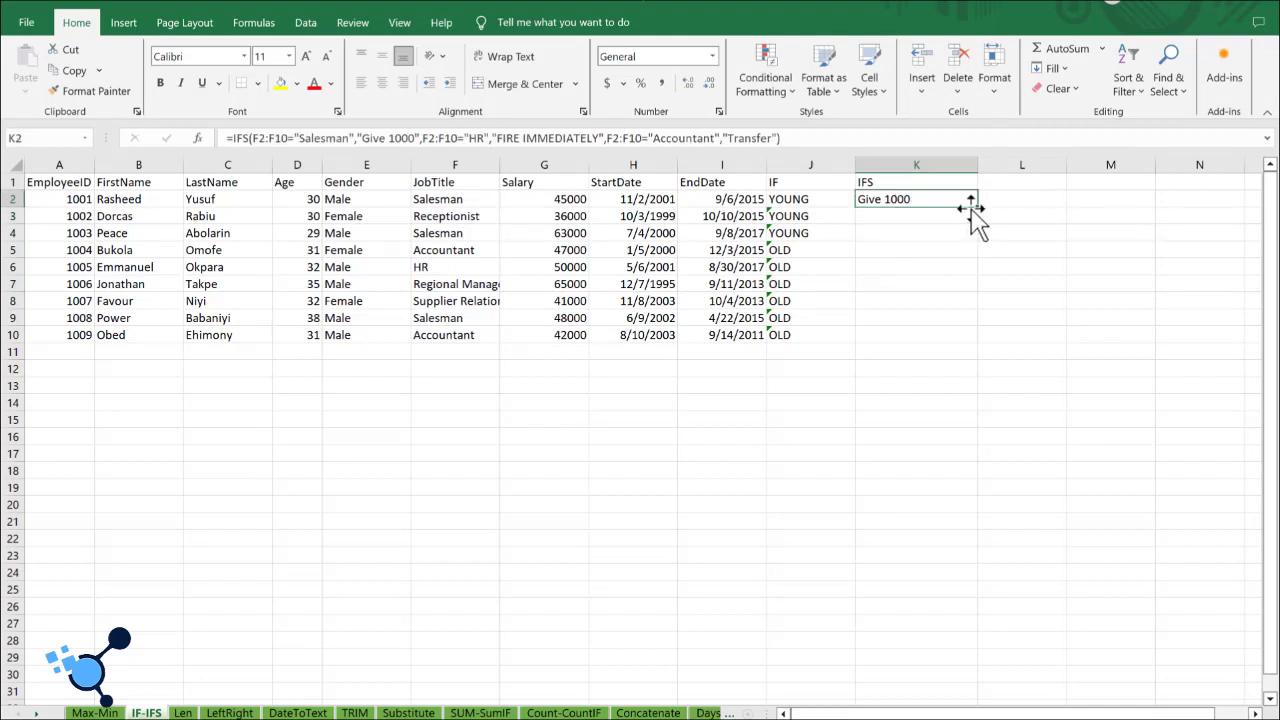
drag(978, 207, 957, 350)
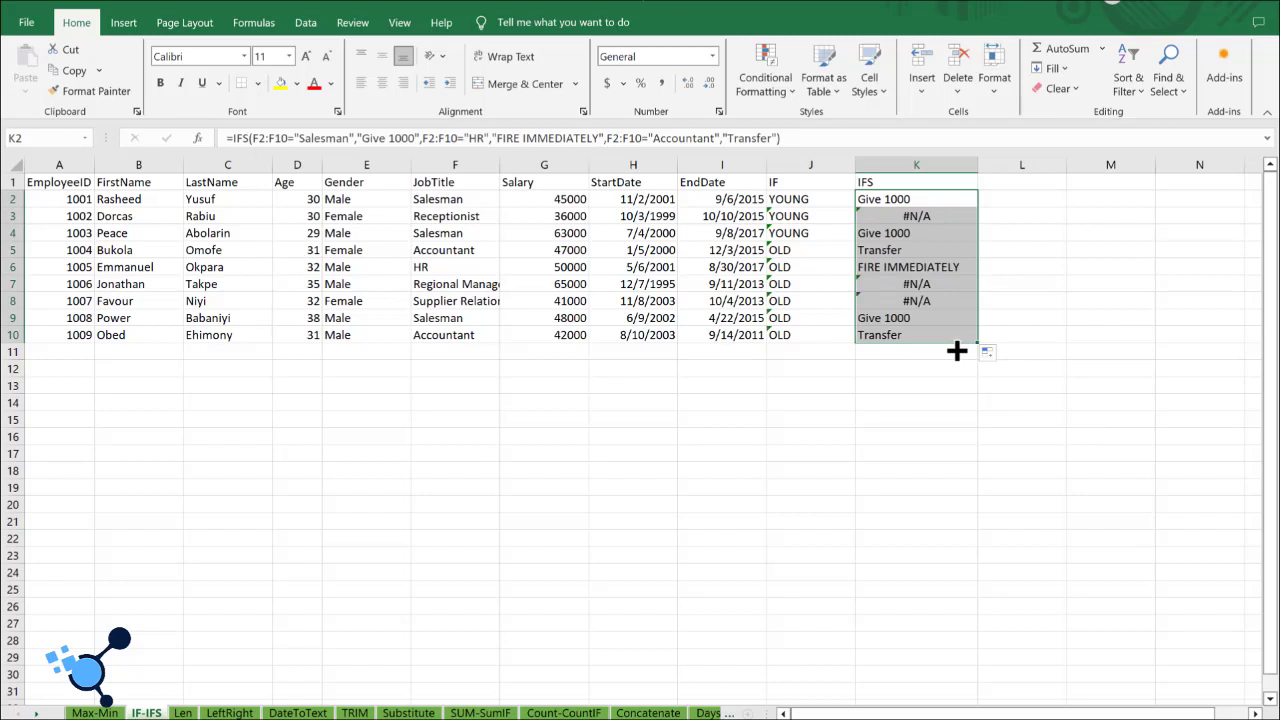
click(1100, 341)
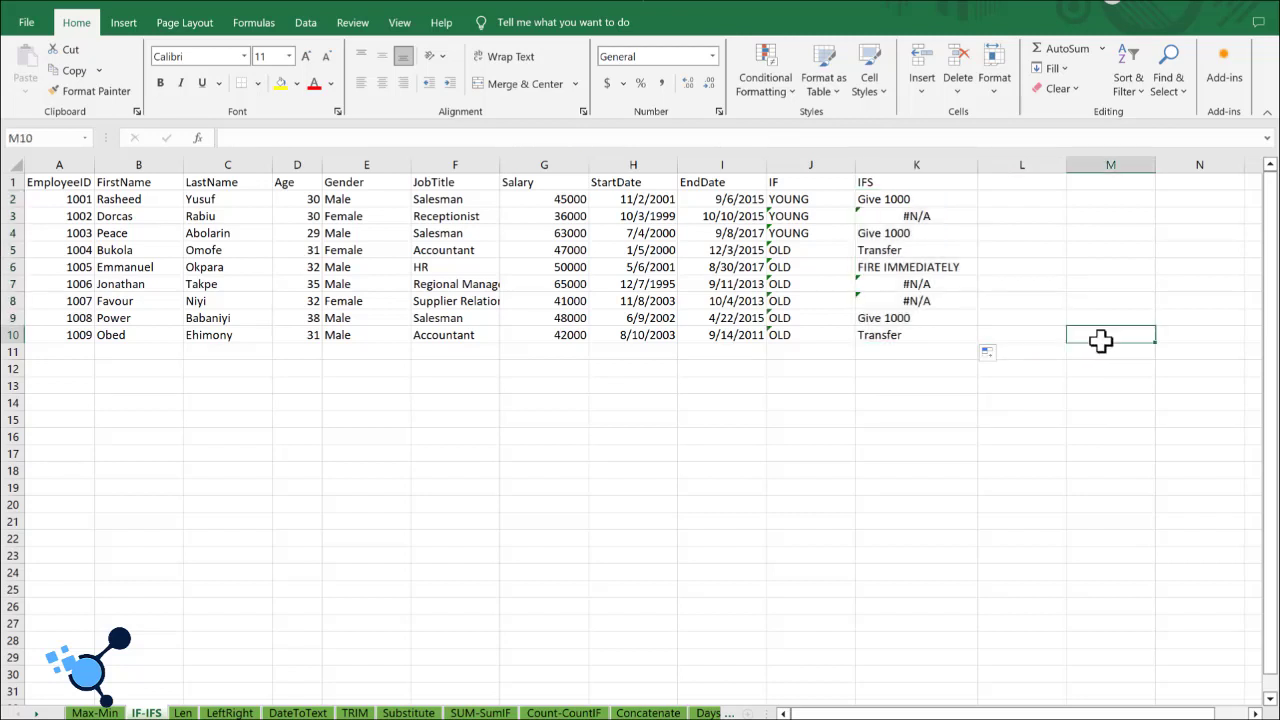
- Examine the IFS formulas and results in column K for the salesman, accountant and HR rows
click(899, 200)
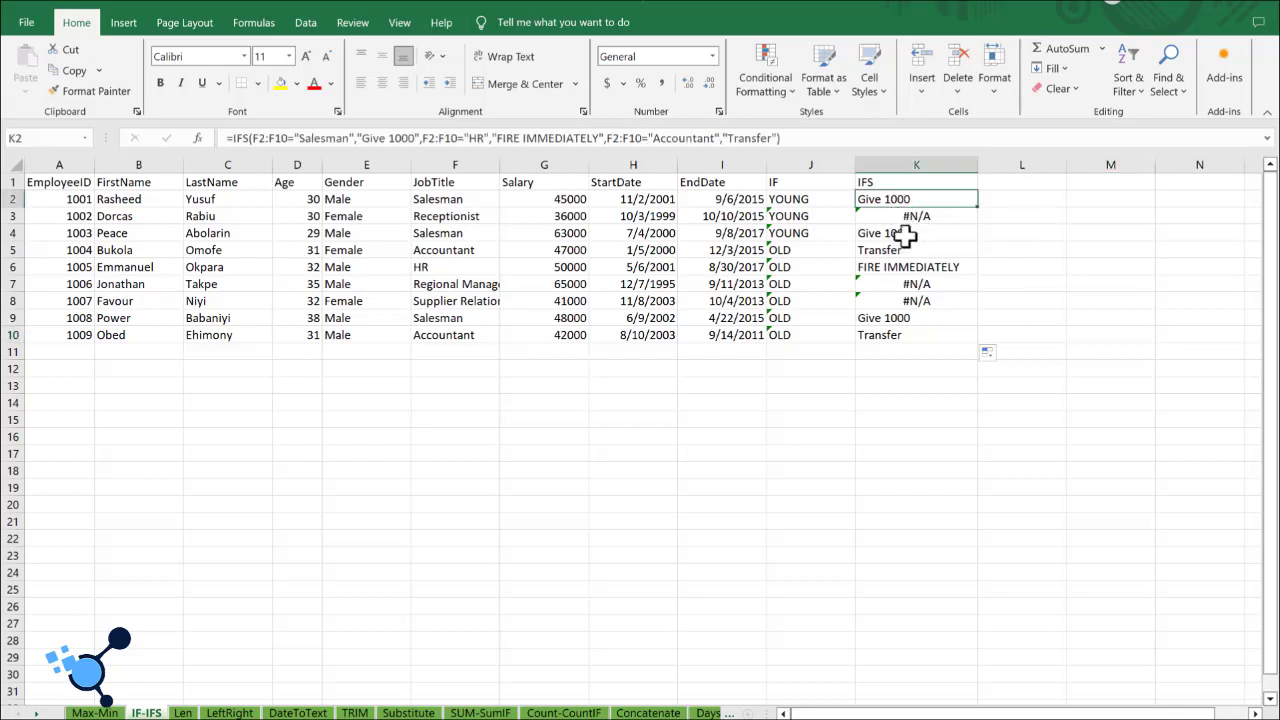
click(905, 236)
click(905, 257)
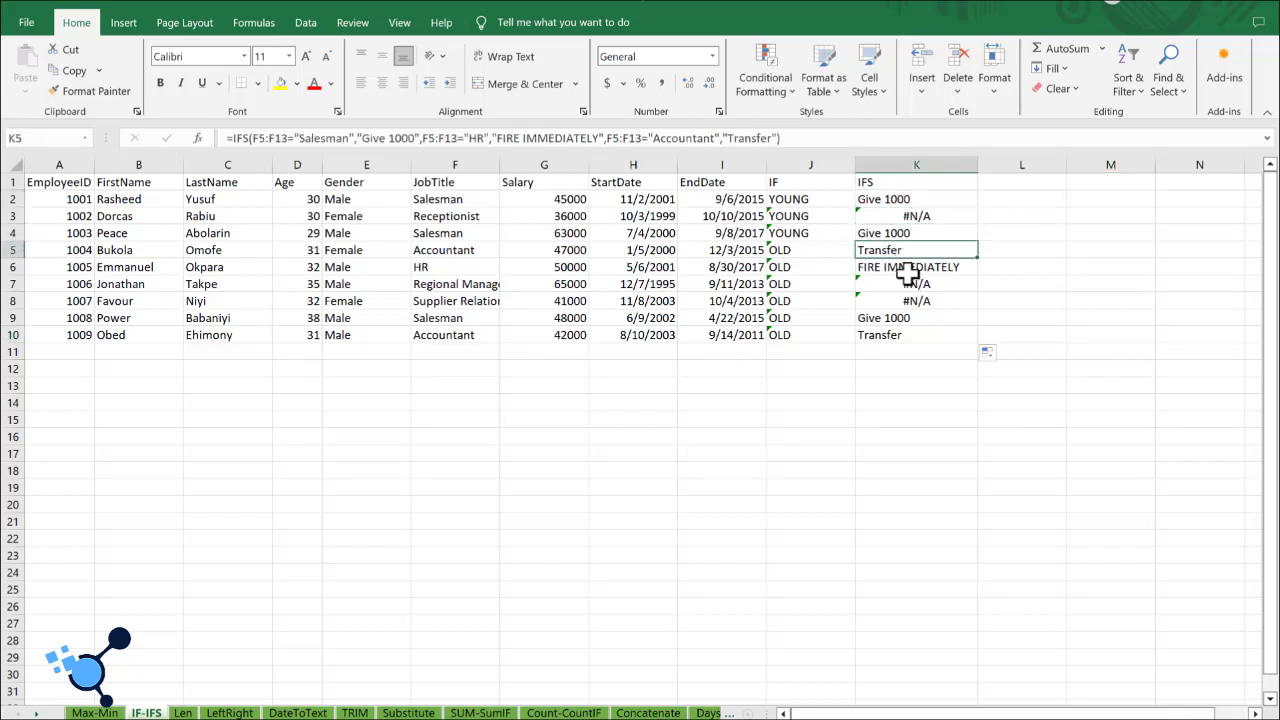
click(907, 270)
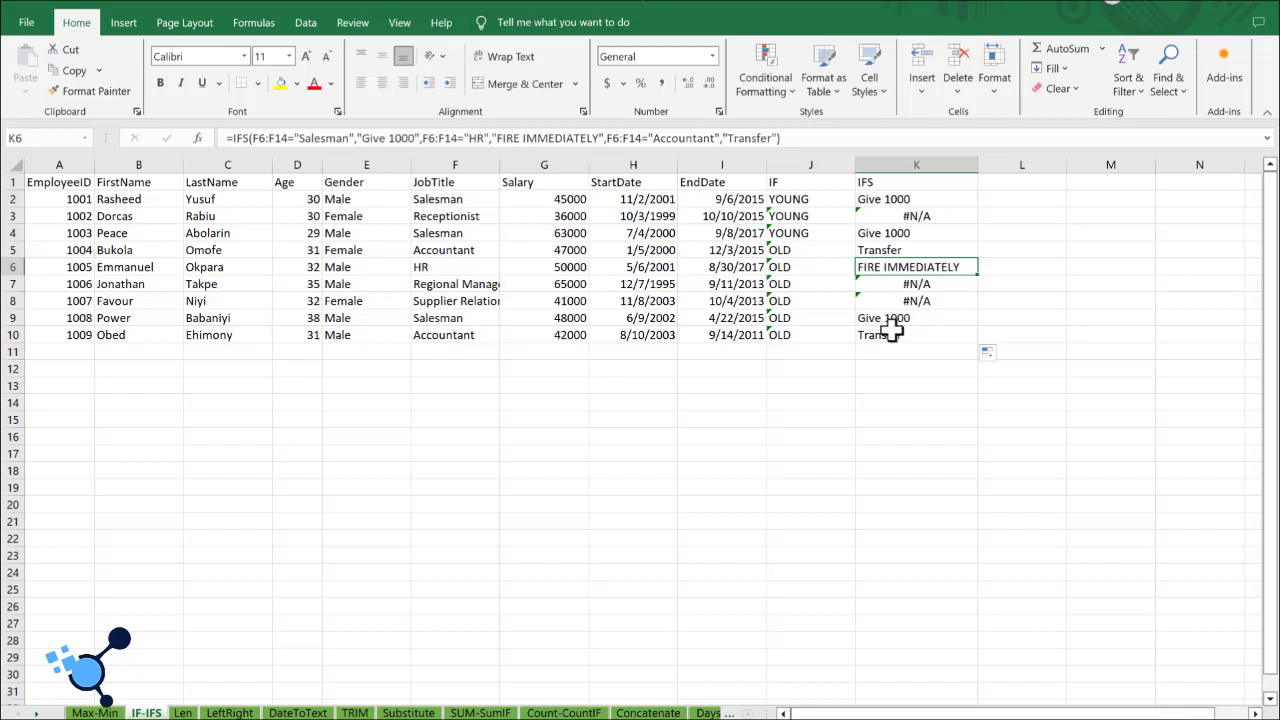
click(891, 320)
click(893, 336)
click(897, 318)
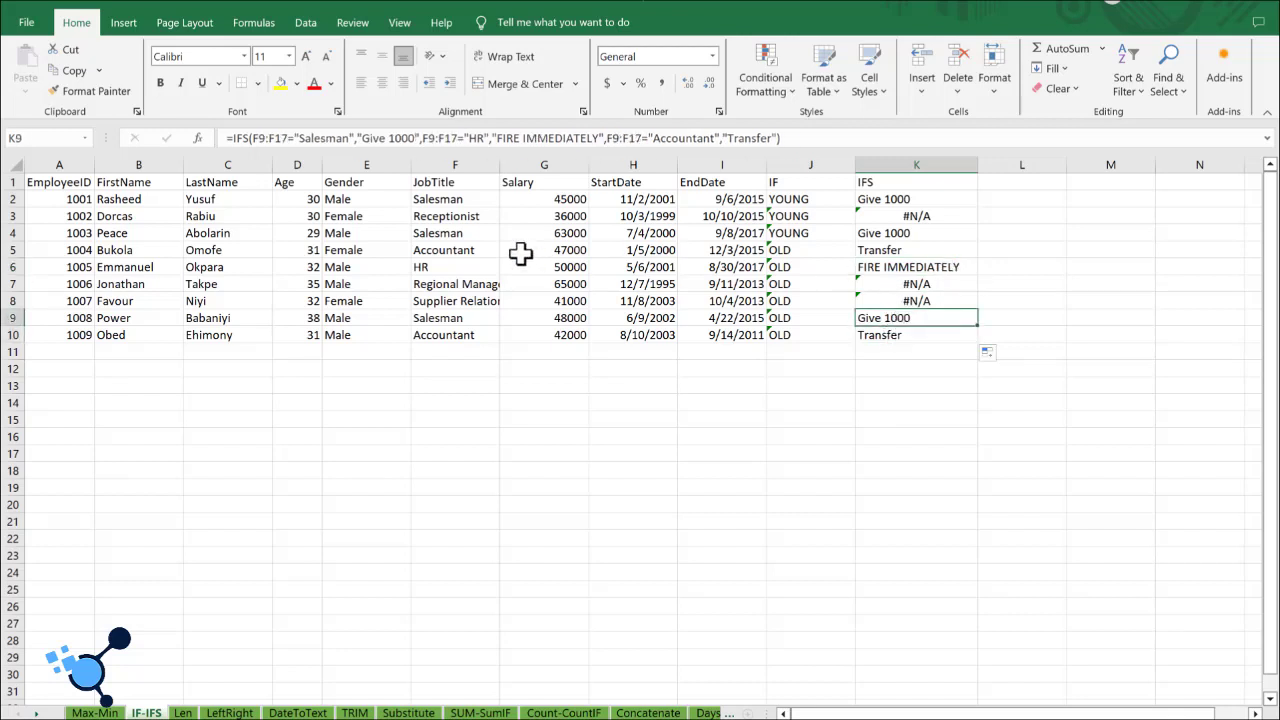
click(917, 265)
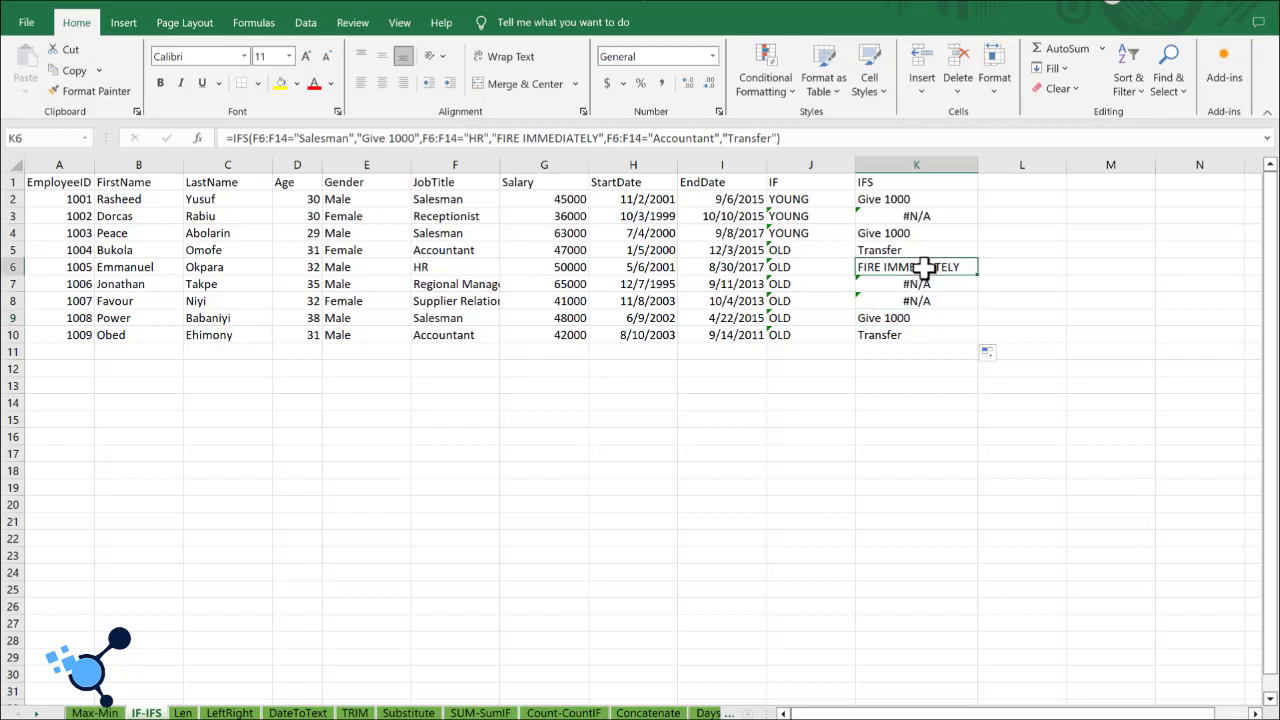